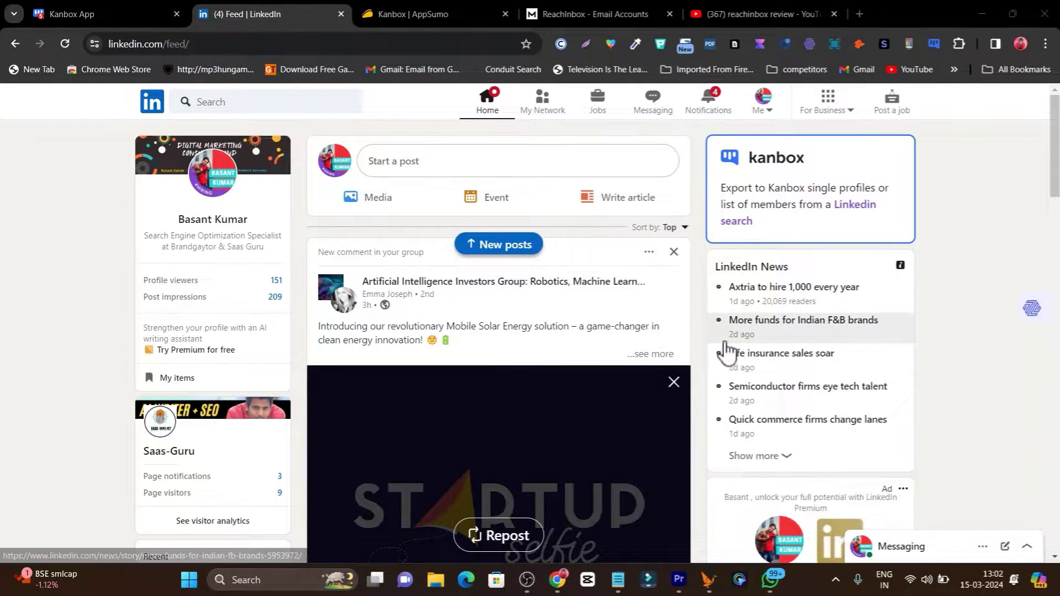
Scroll the LinkedIn feed, then start a LinkedIn search and dismiss its suggestions.
scroll(697, 342, down, 10)
scroll(701, 345, down, 4)
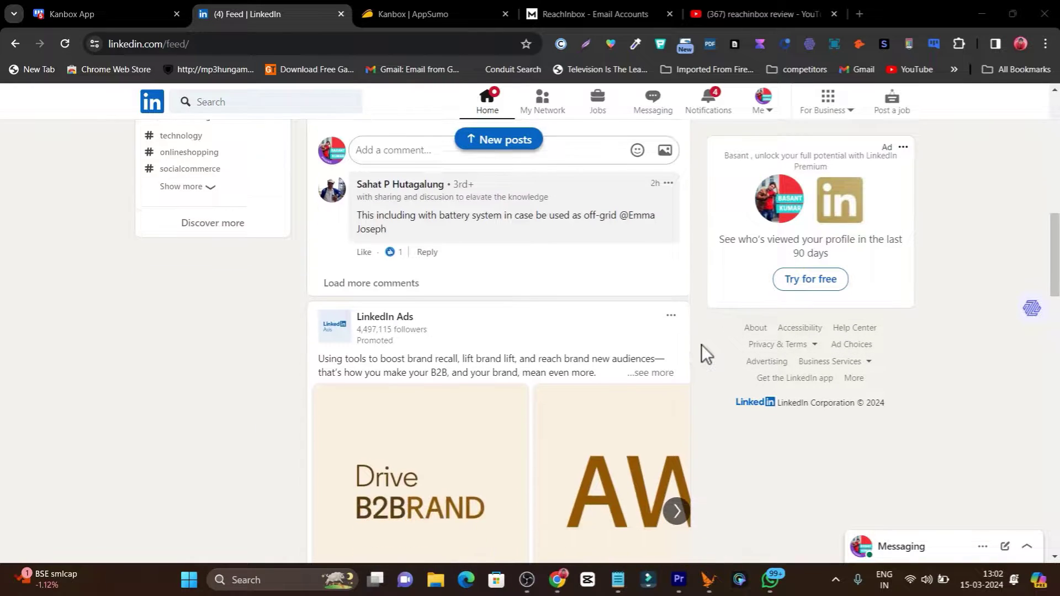
scroll(701, 344, up, 5)
scroll(701, 344, up, 10)
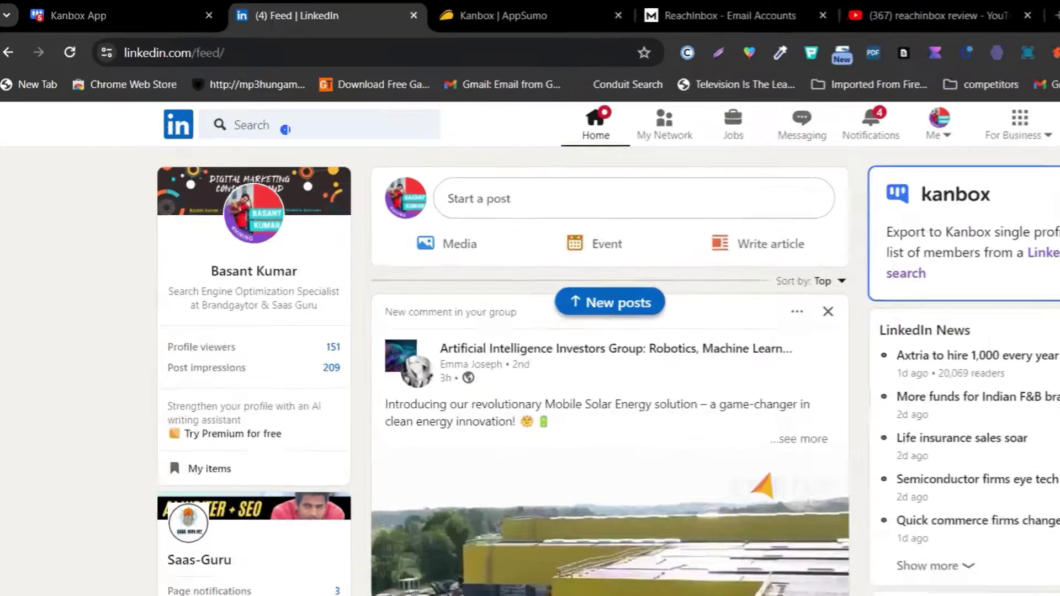
click(285, 129)
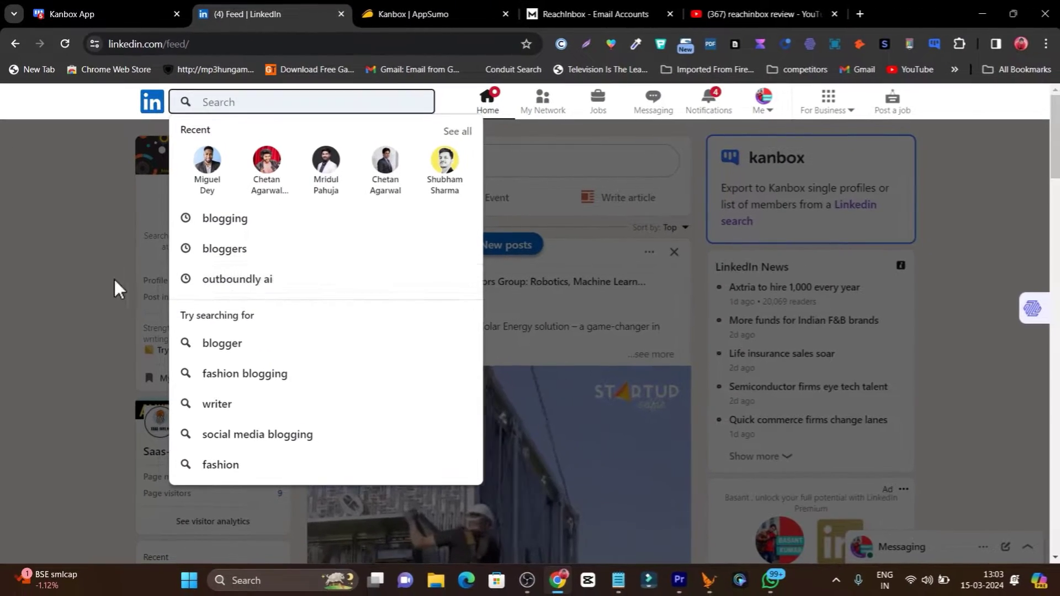
click(103, 264)
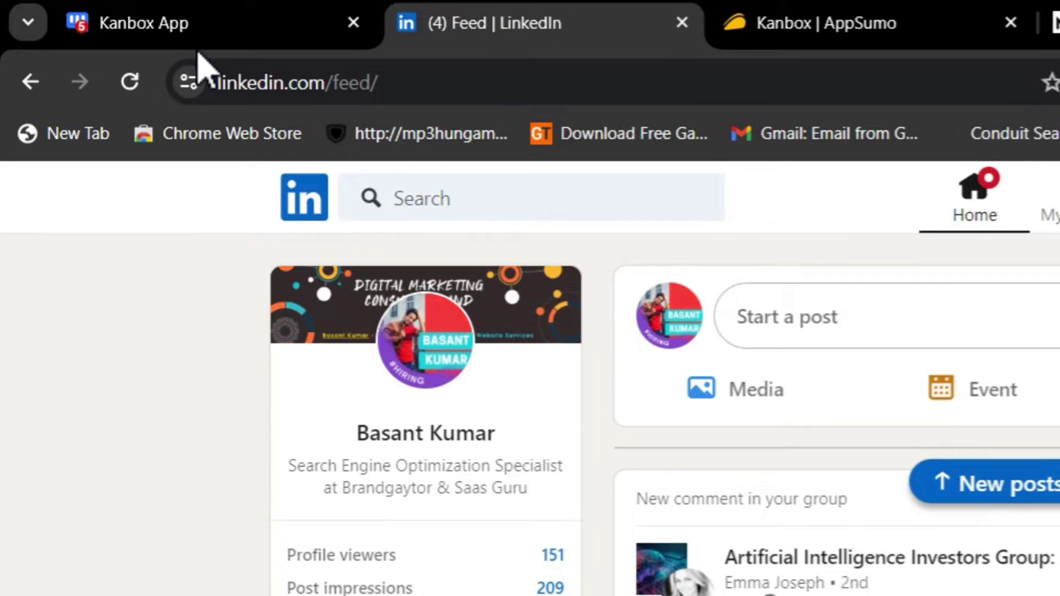
In the Kanbox App, view the Leads lists, the Blogging list and the Pipelines board.
click(193, 28)
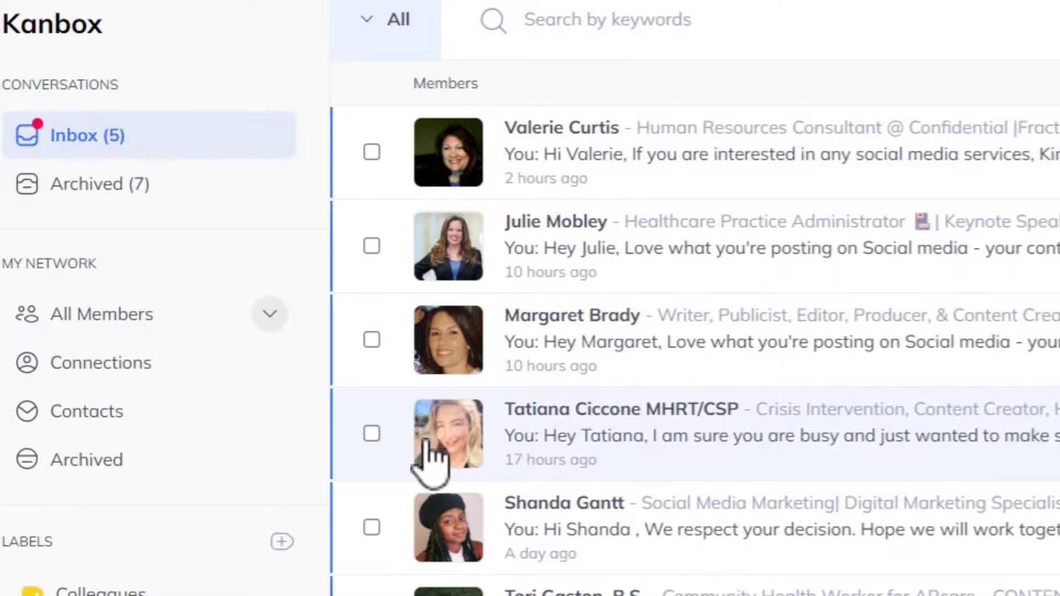
click(30, 276)
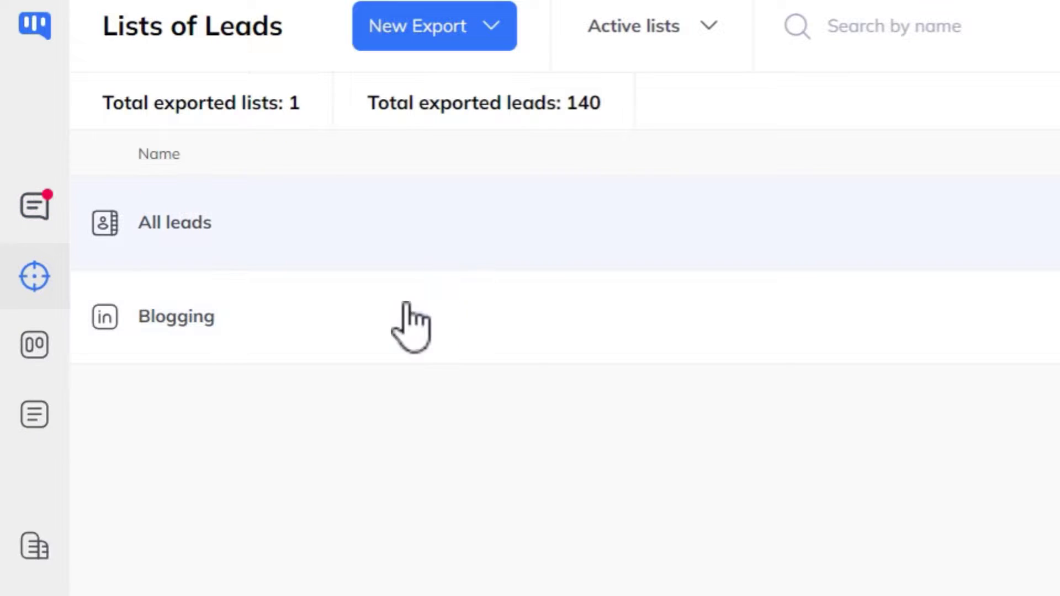
click(213, 323)
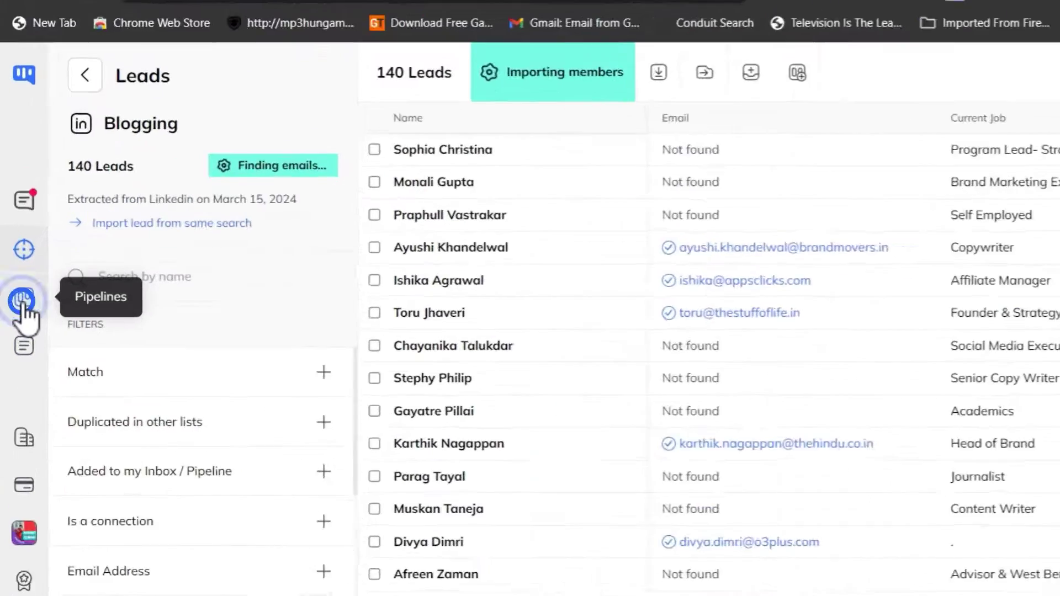
click(22, 301)
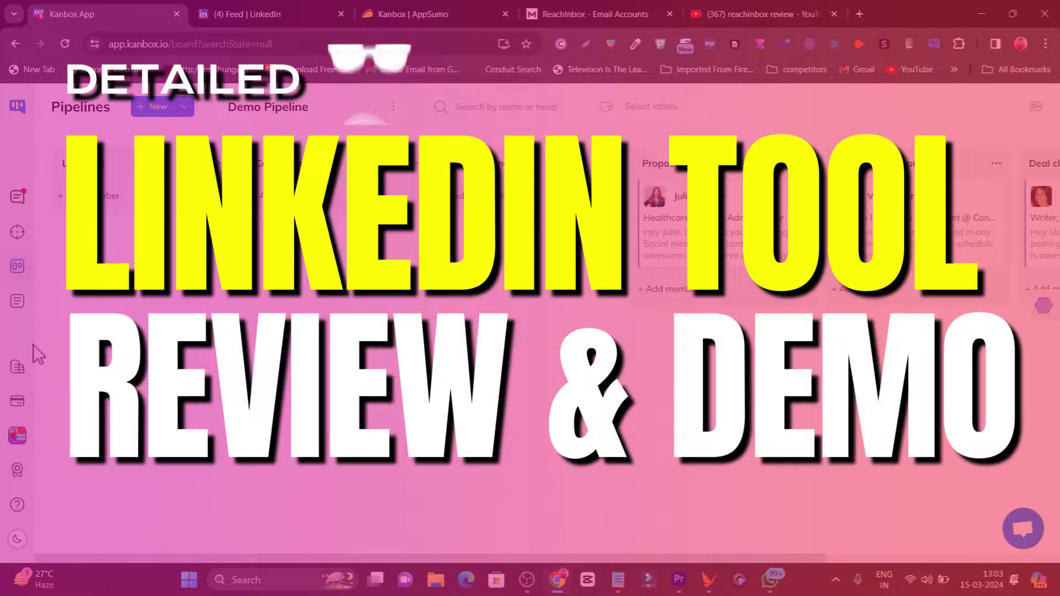
Glance at the LinkedIn feed again, then return to Kanbox's conversations inbox.
click(246, 14)
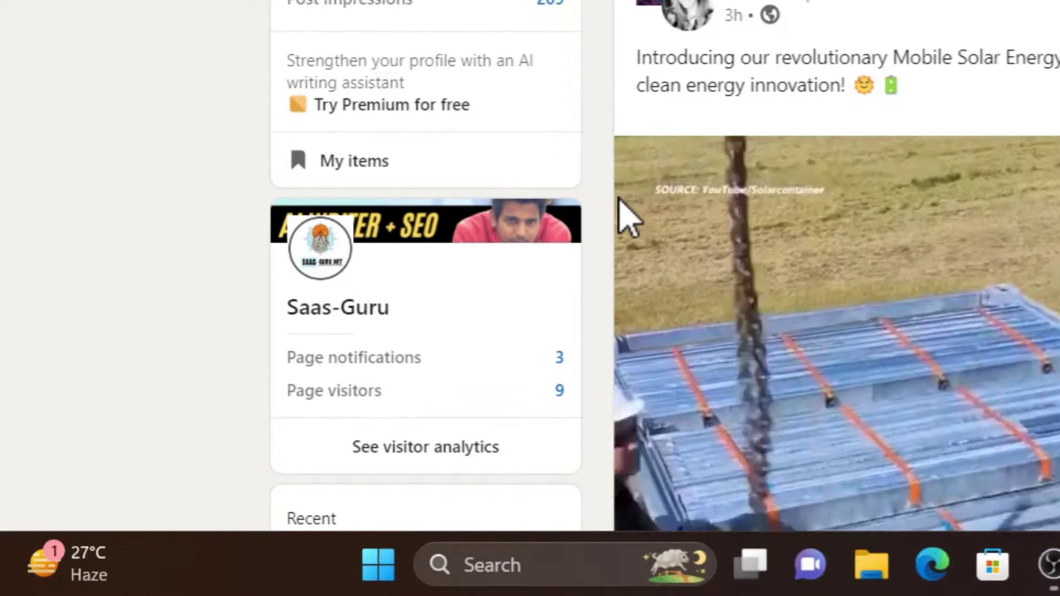
scroll(620, 218, down, 5)
scroll(611, 217, up, 10)
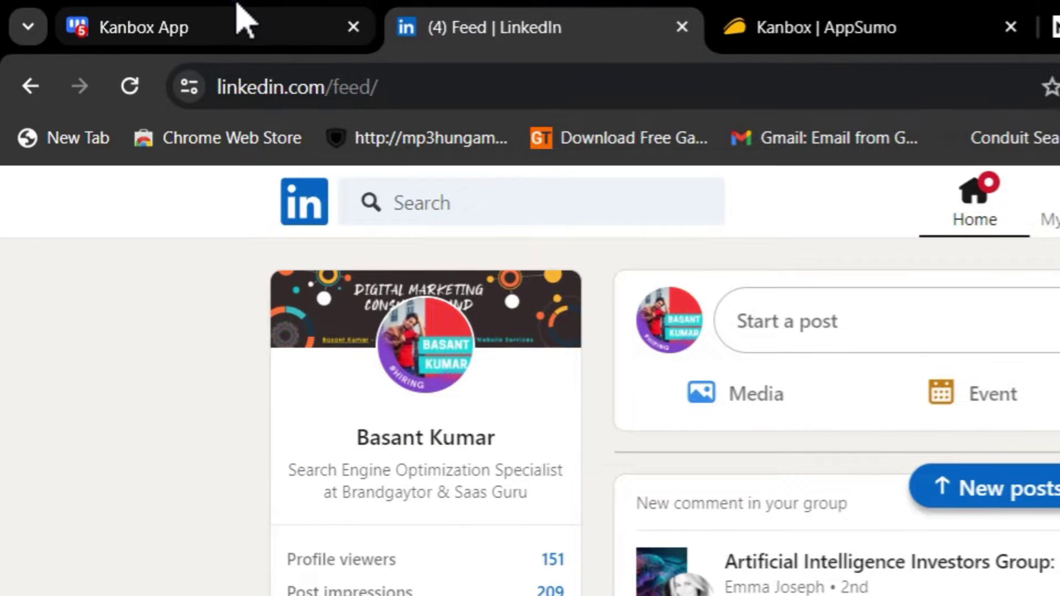
click(244, 19)
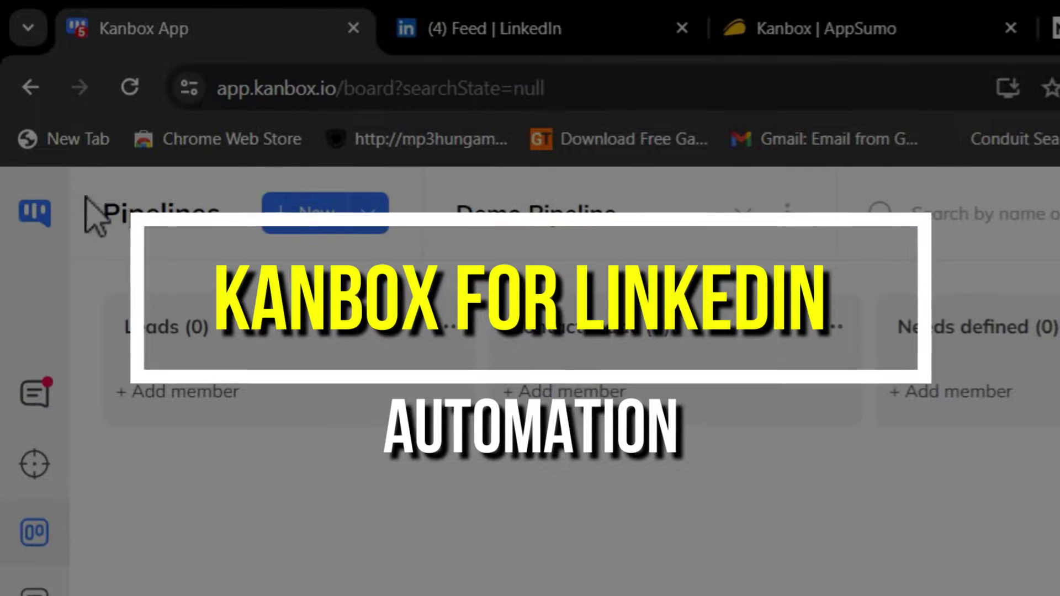
click(40, 217)
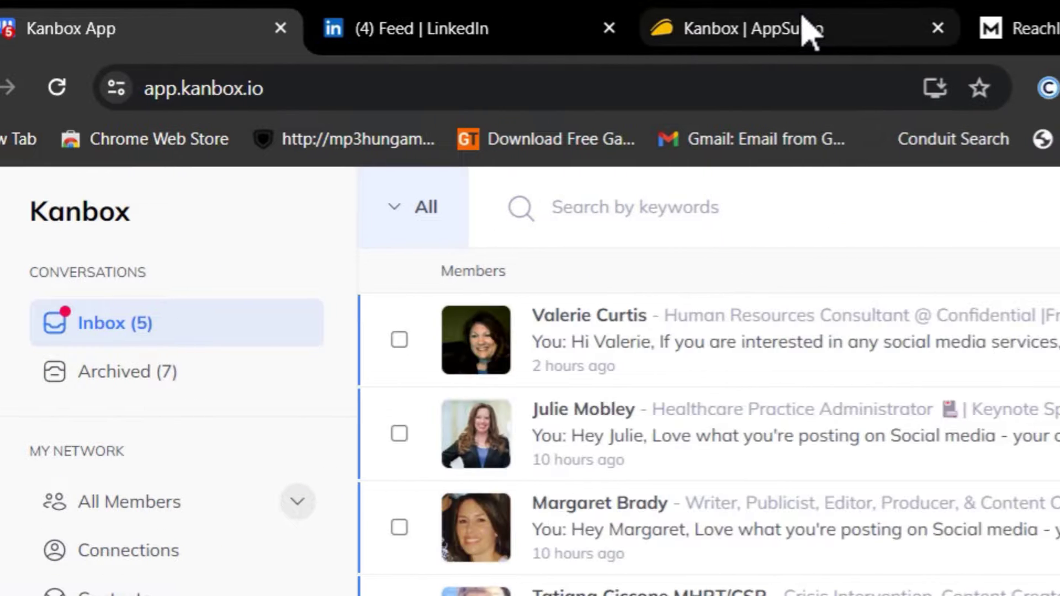
Open the Kanbox AppSumo deal page and highlight its $49 price, down from $180.
click(875, 29)
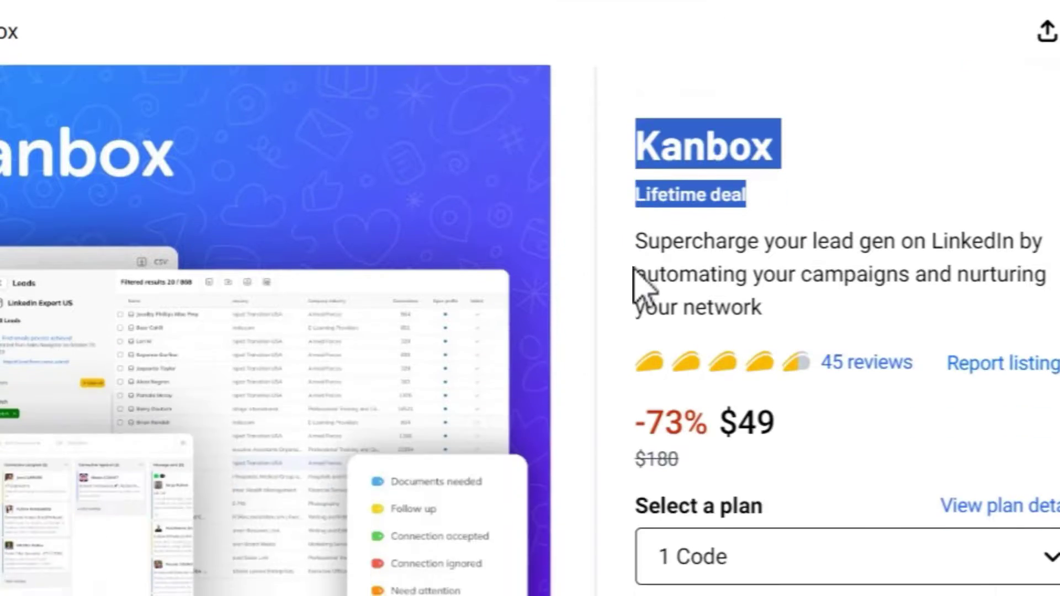
click(637, 527)
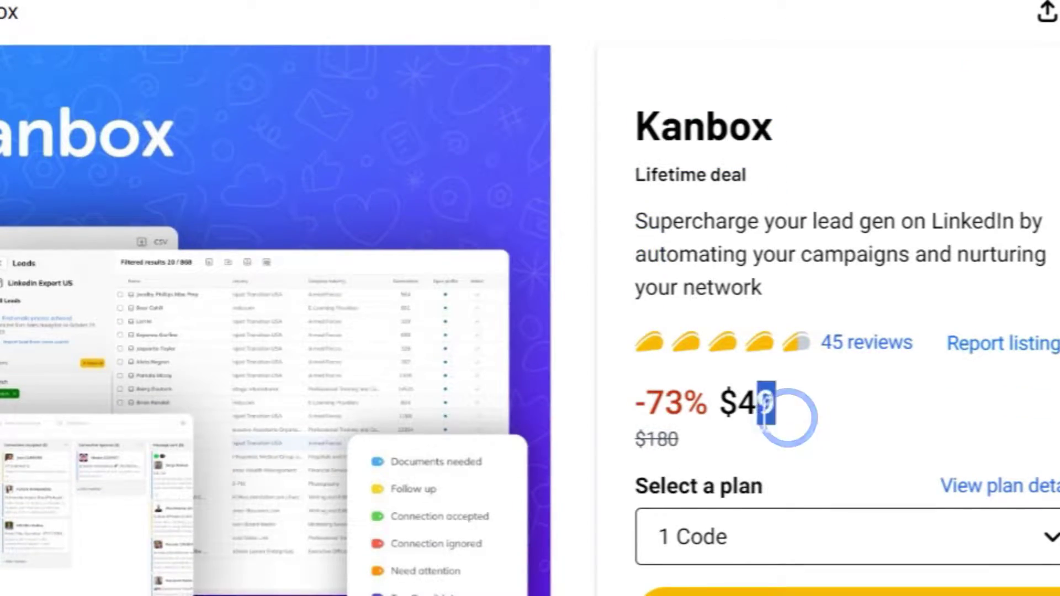
drag(766, 408, 740, 407)
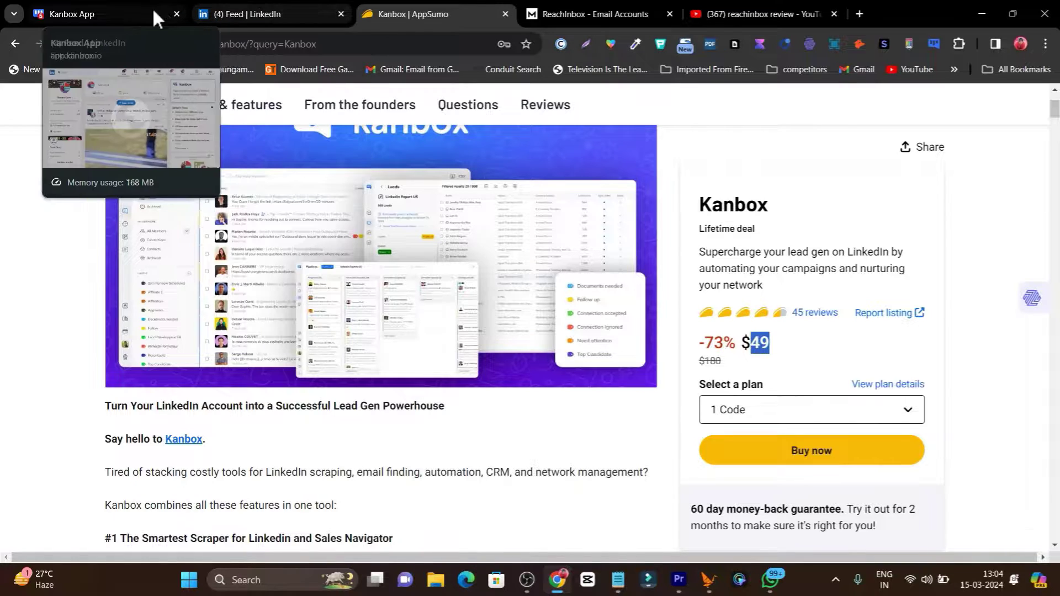
From Kanbox's Leads, start a New Export using Export from Linkedin search.
click(111, 11)
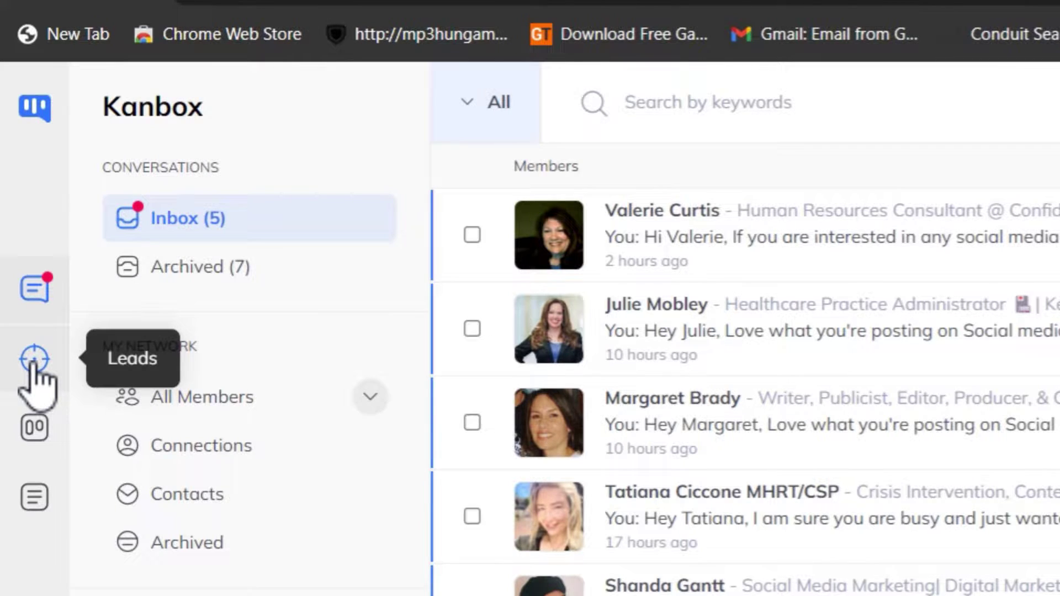
click(34, 360)
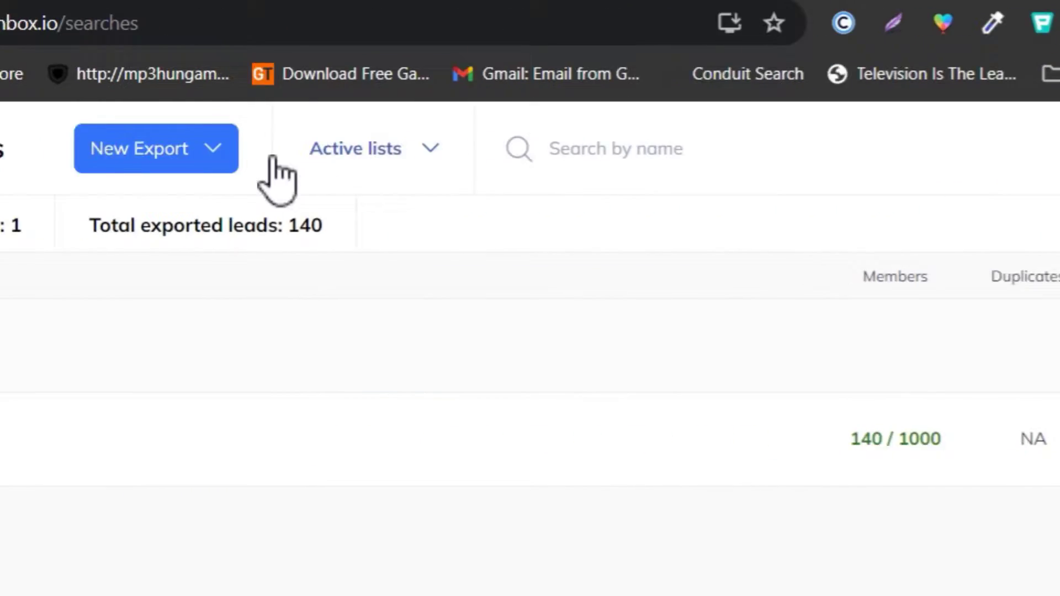
click(447, 106)
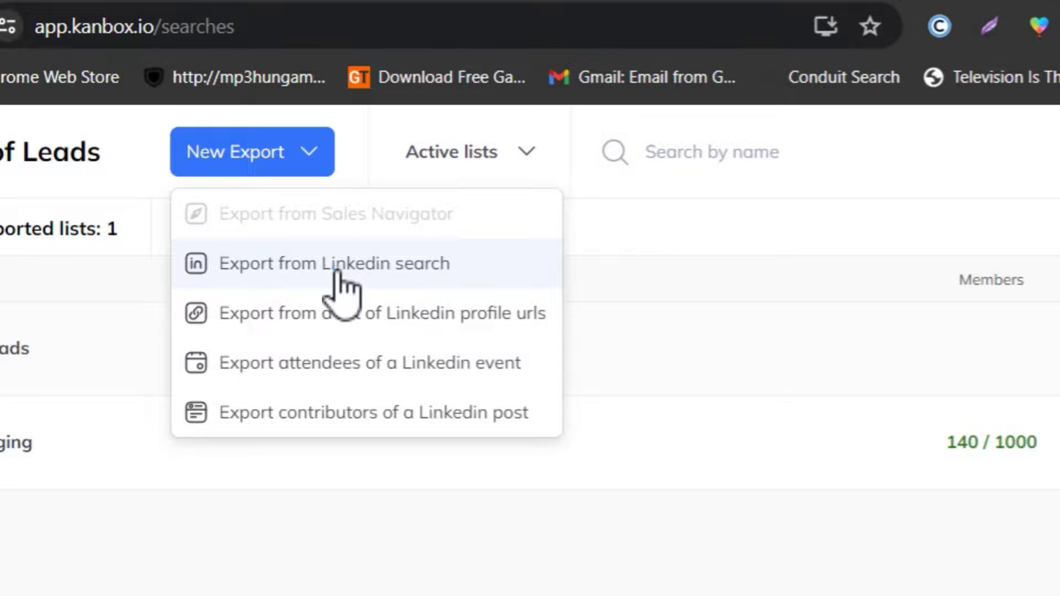
click(337, 271)
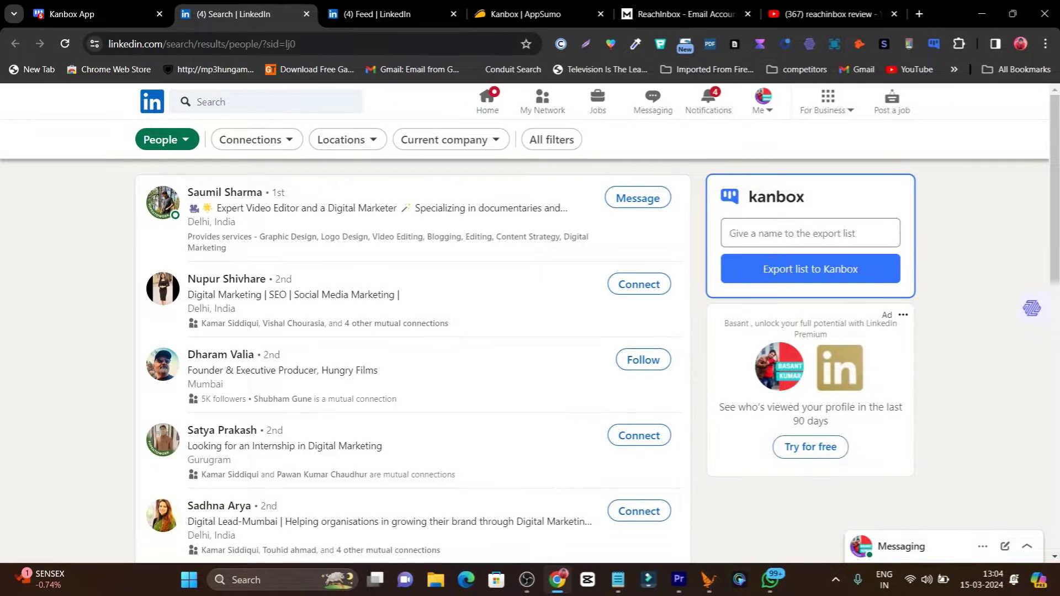
Search LinkedIn people for 'SEO' and scroll through the results.
click(221, 101)
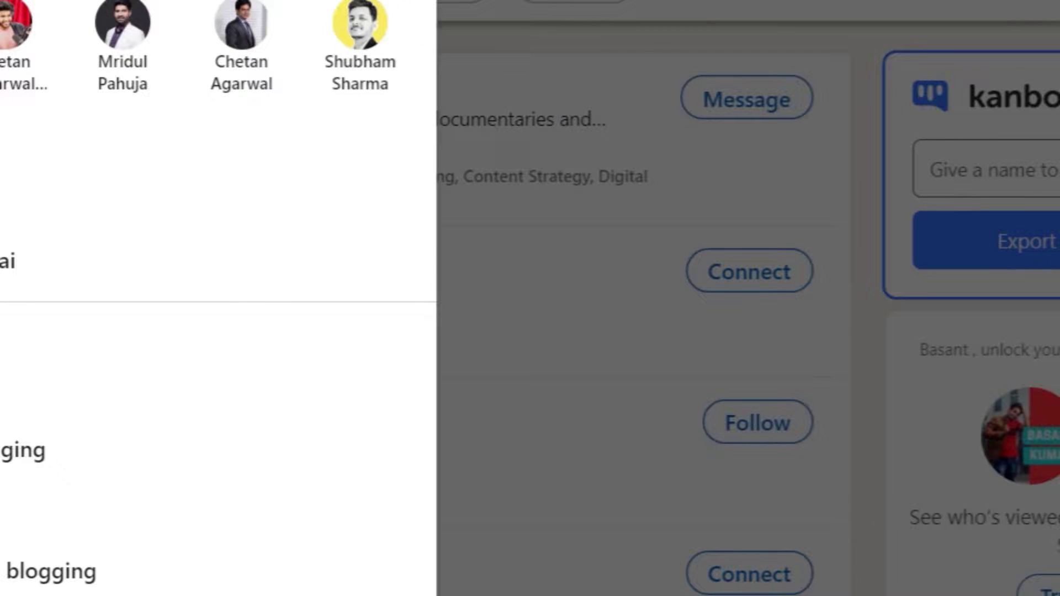
text(SEO)
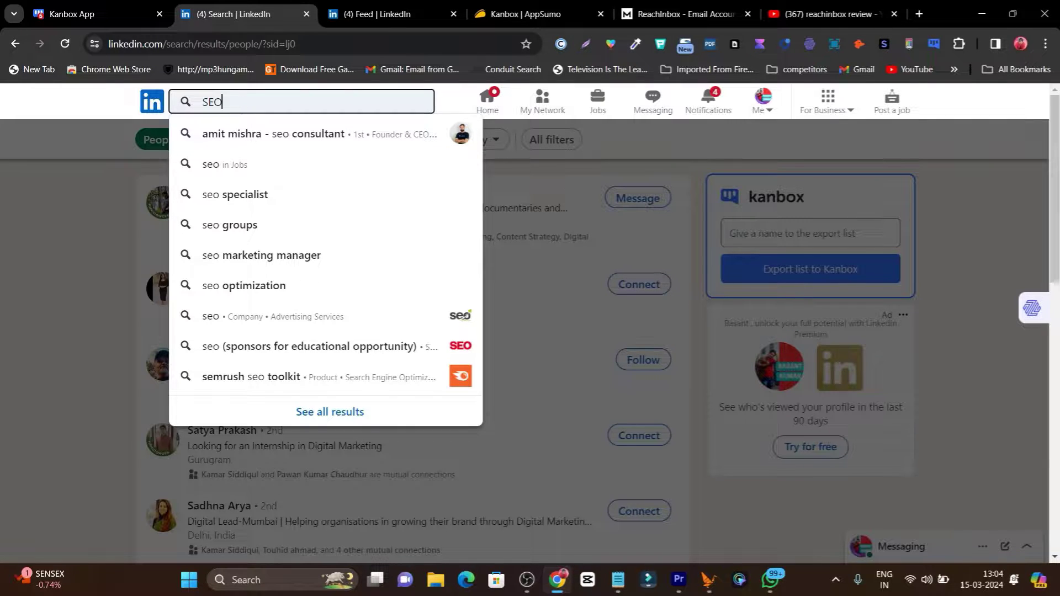
key(Return)
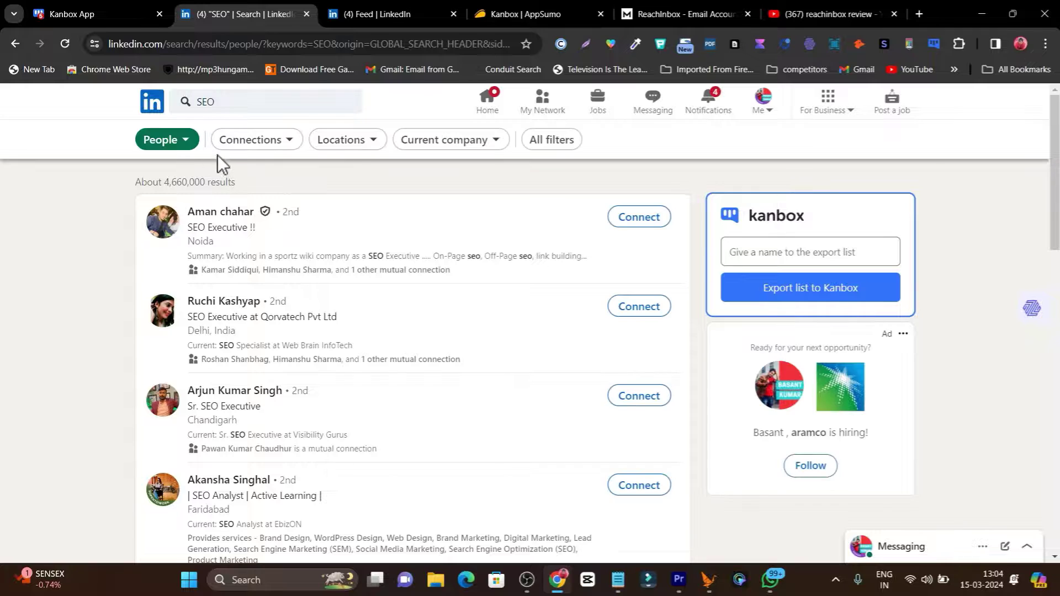
scroll(369, 229, down, 4)
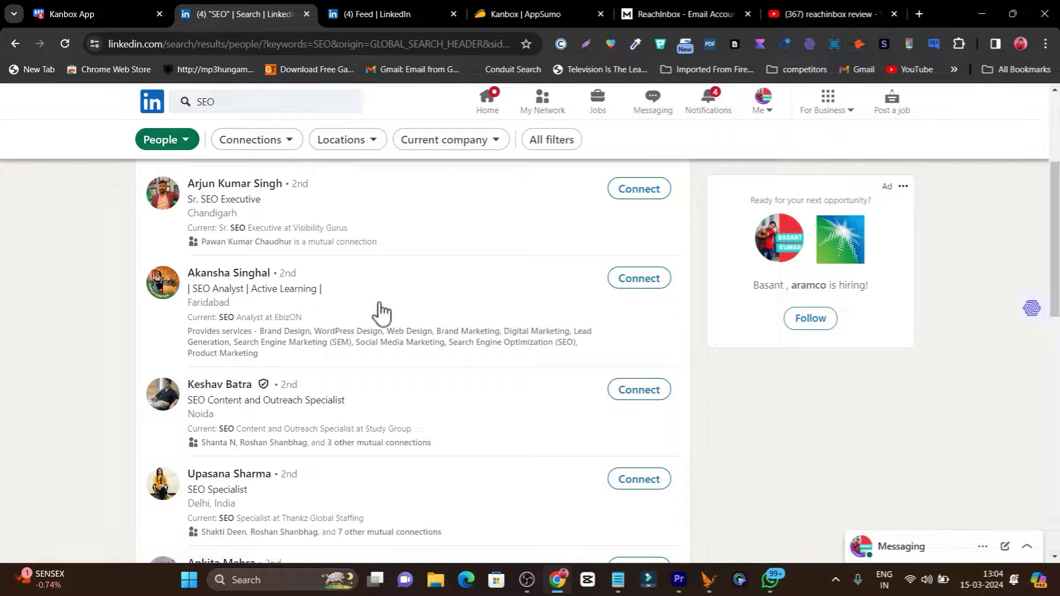
scroll(415, 309, up, 4)
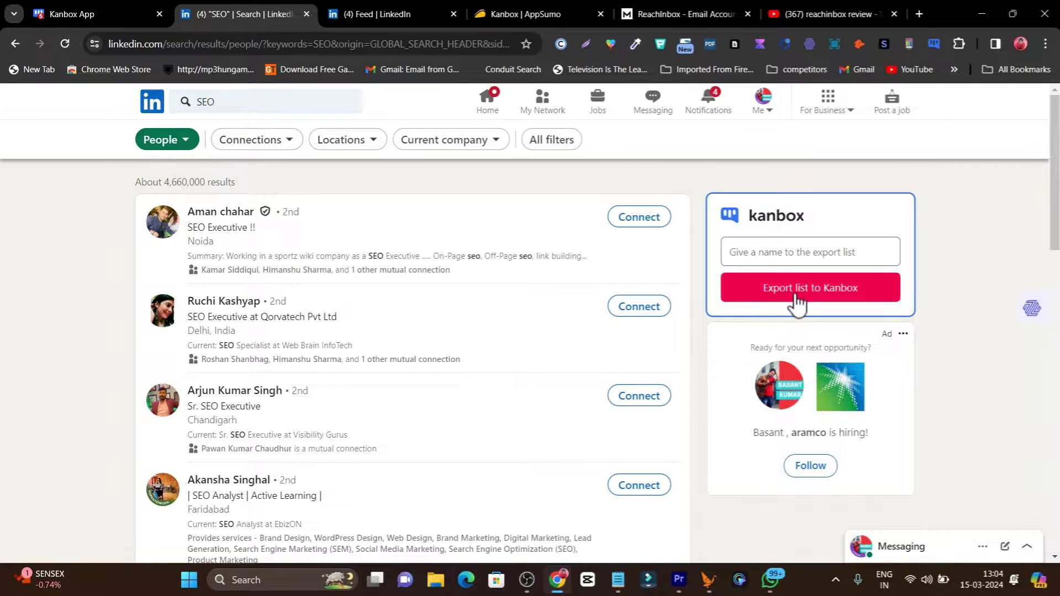
Export the results to Kanbox as a list named SEO and refresh the Lists of Leads.
click(787, 252)
text(SEO)
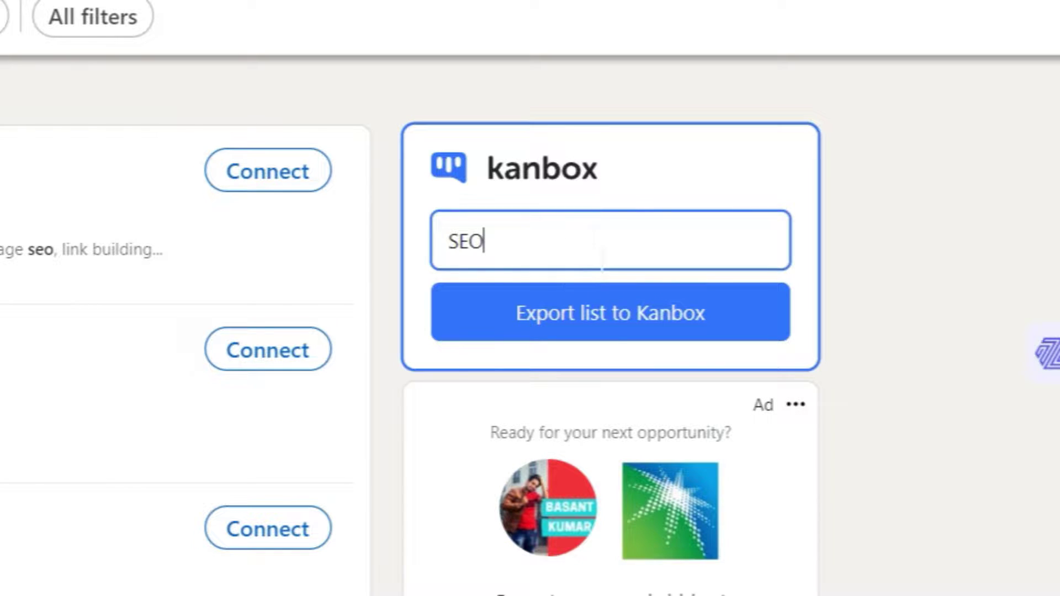
click(597, 345)
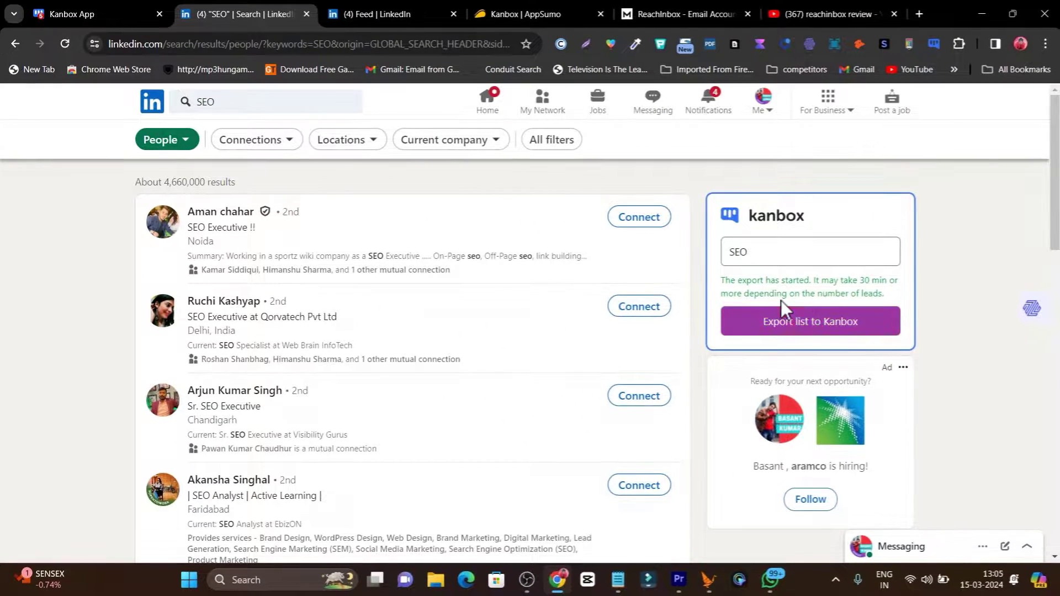
key(ctrl+1)
key(F5)
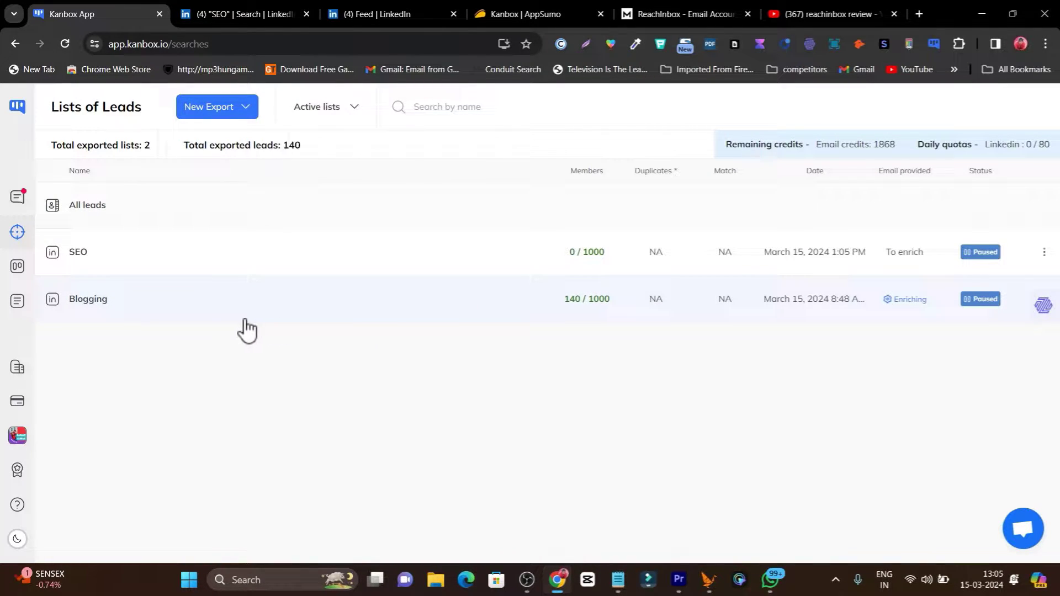
Open the Blogging list of 140 leads and scroll across to the Headline columns and back.
click(90, 314)
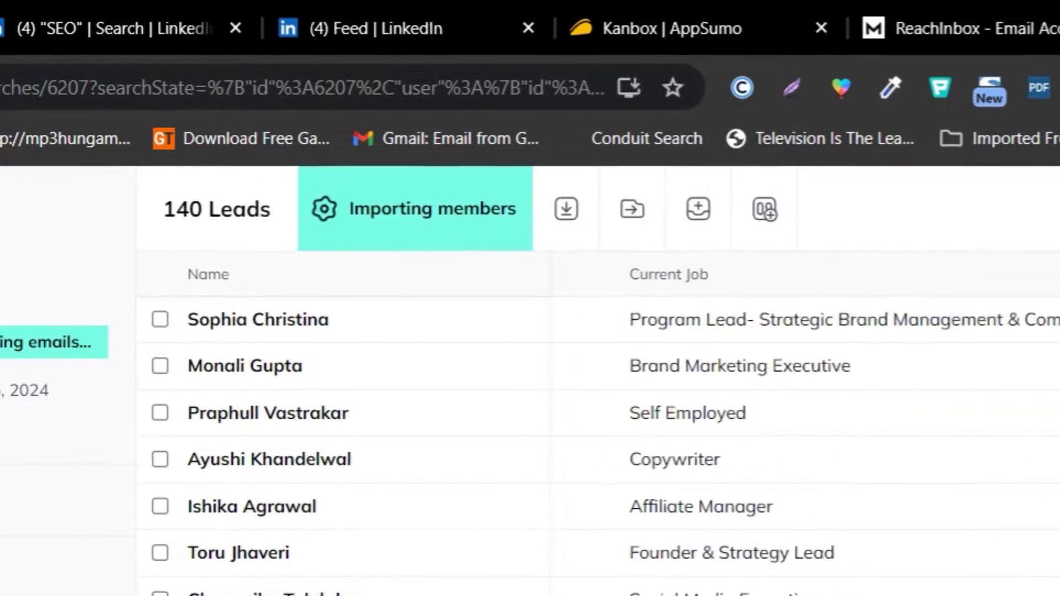
scroll(607, 414, right, 5)
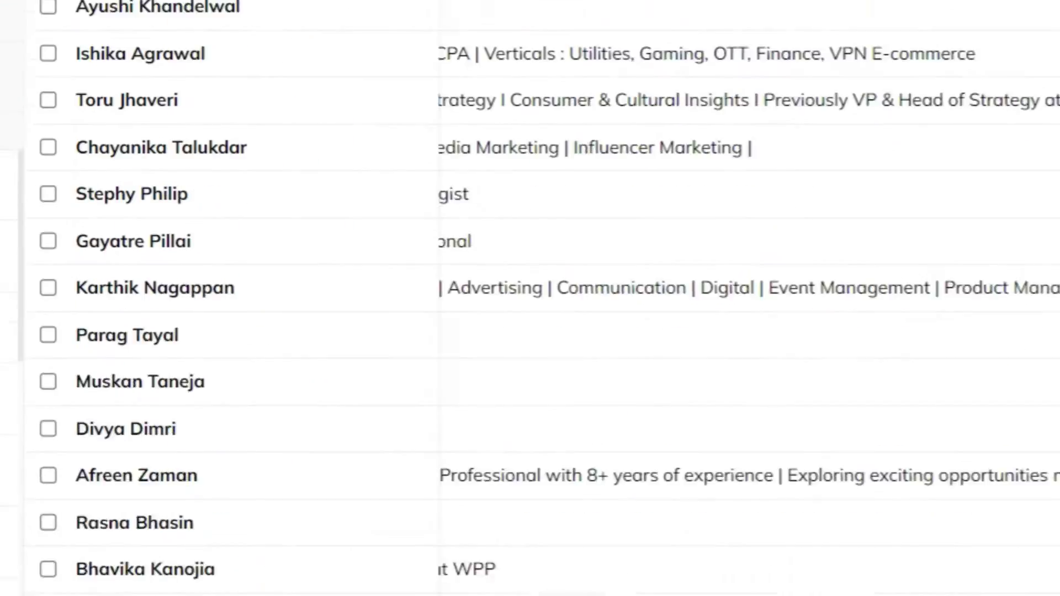
drag(798, 524, 3, 539)
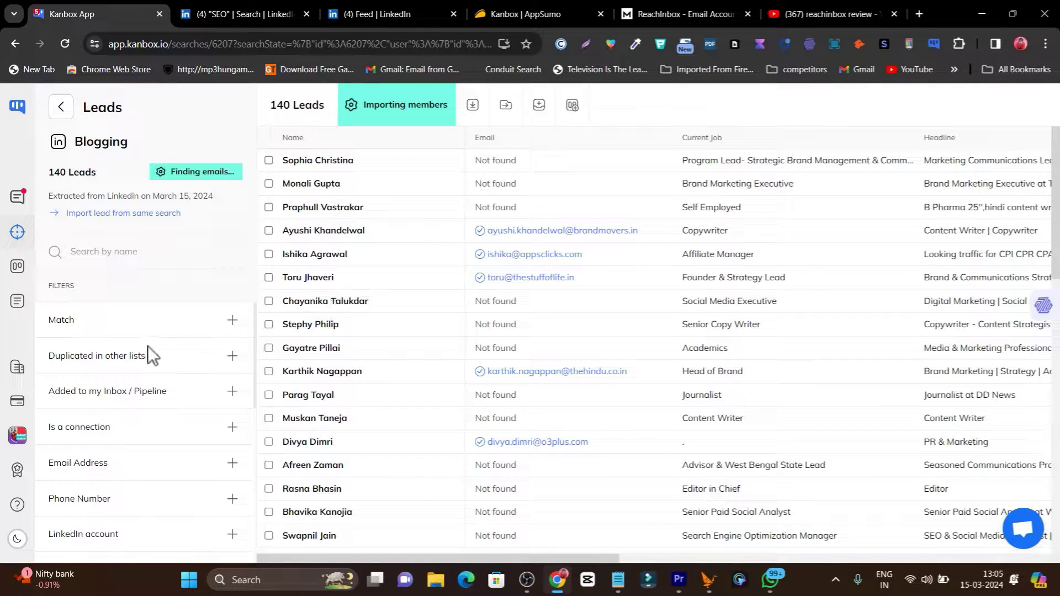
Filter the Blogging leads to those whose Email Address 'Is provided', leaving 55 leads.
scroll(111, 309, down, 3)
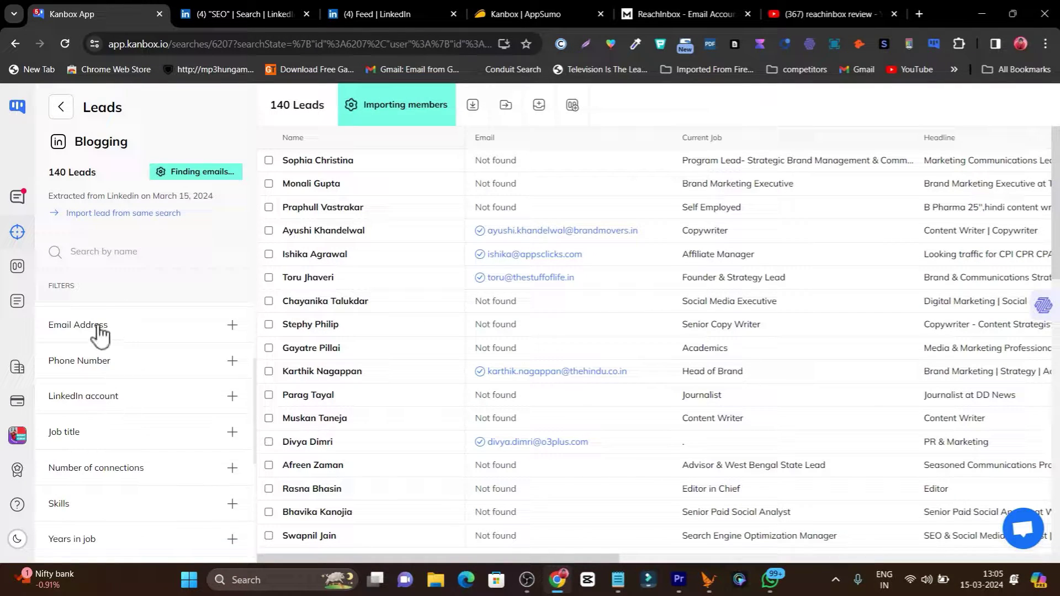
click(94, 331)
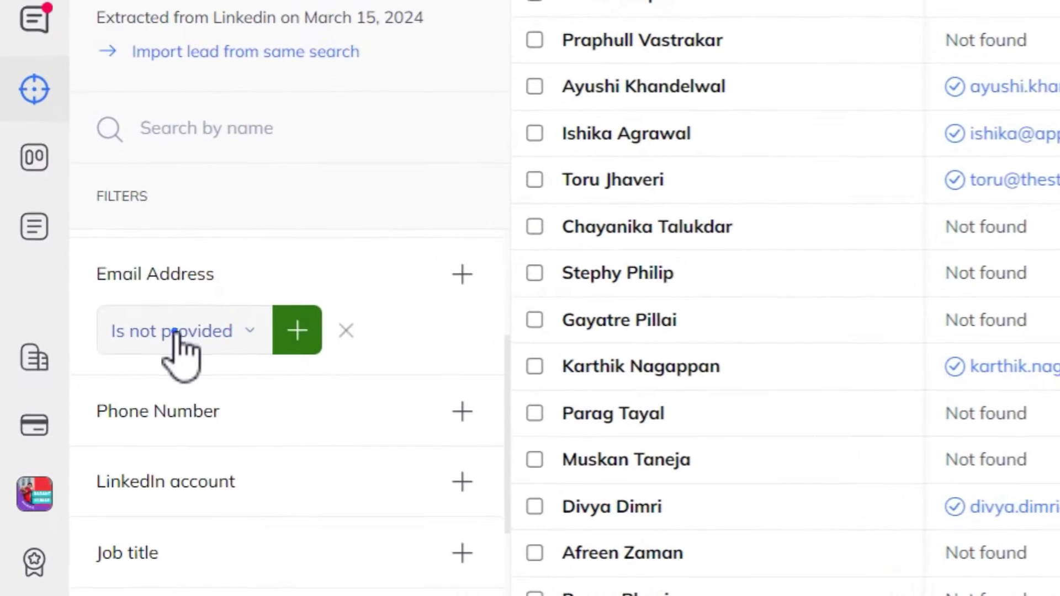
click(87, 355)
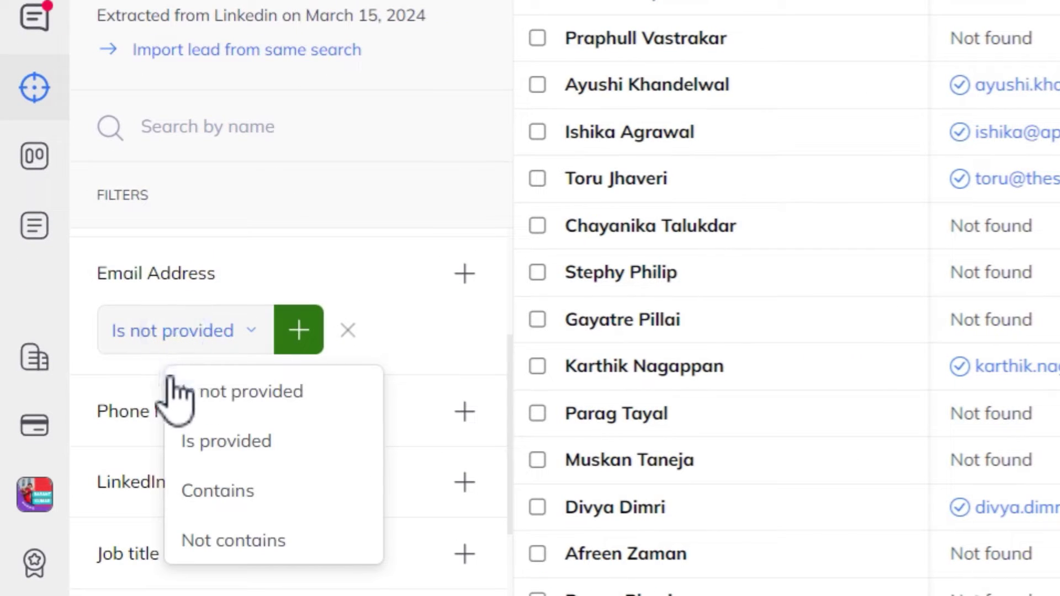
click(251, 444)
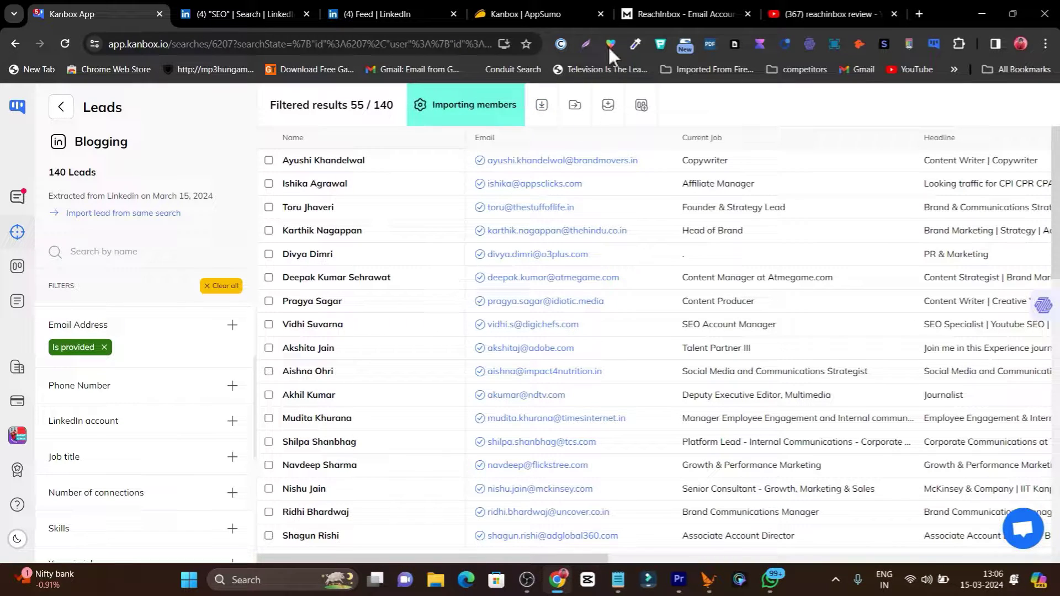
Highlight the reachinbox.ai domain on the ReachInbox page, then return to the LinkedIn SEO search.
click(652, 1)
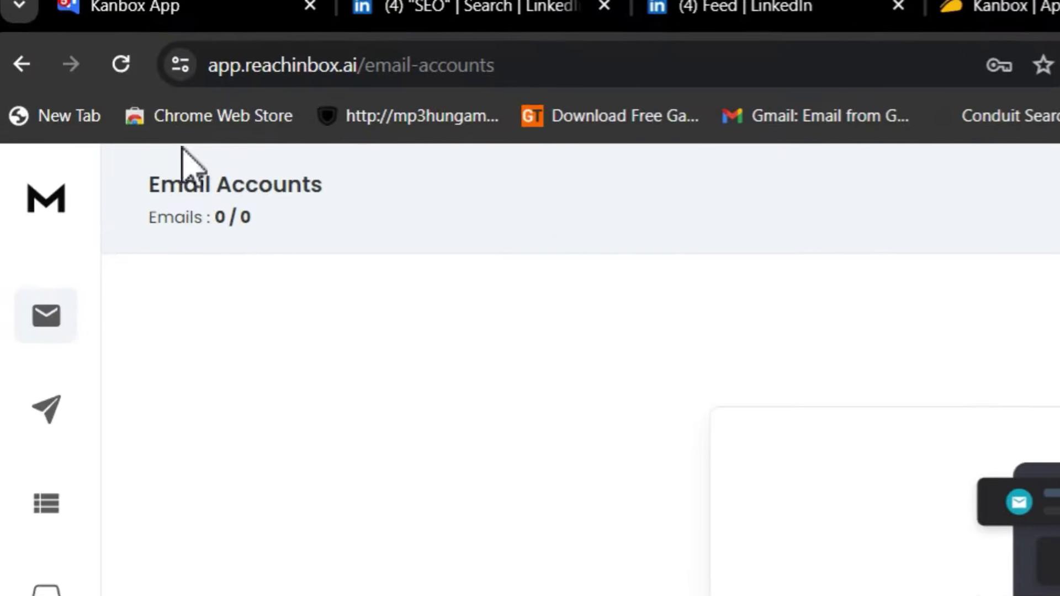
click(323, 94)
click(331, 94)
drag(326, 91, 429, 88)
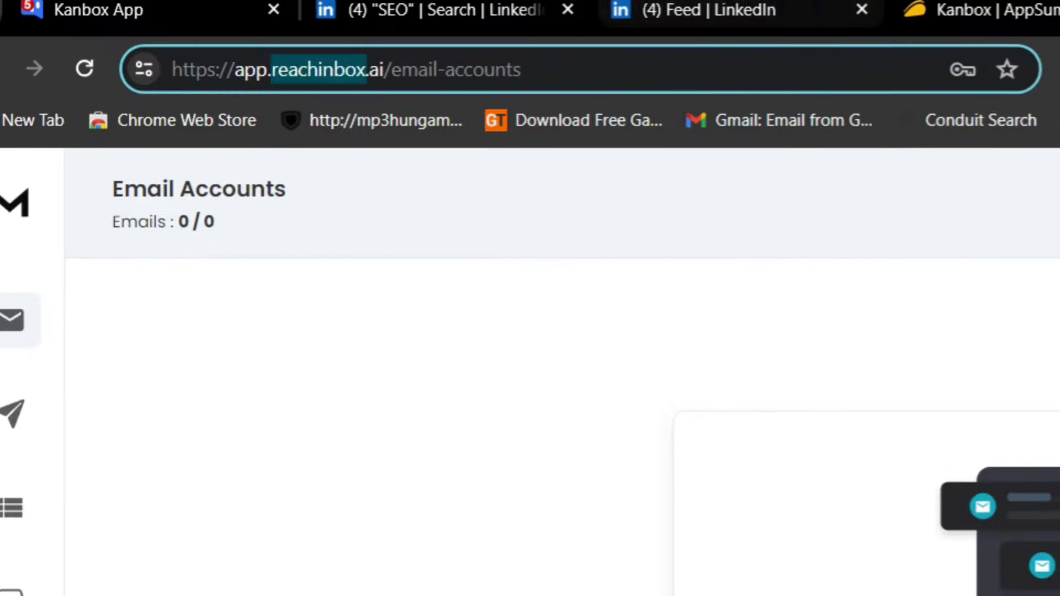
click(464, 16)
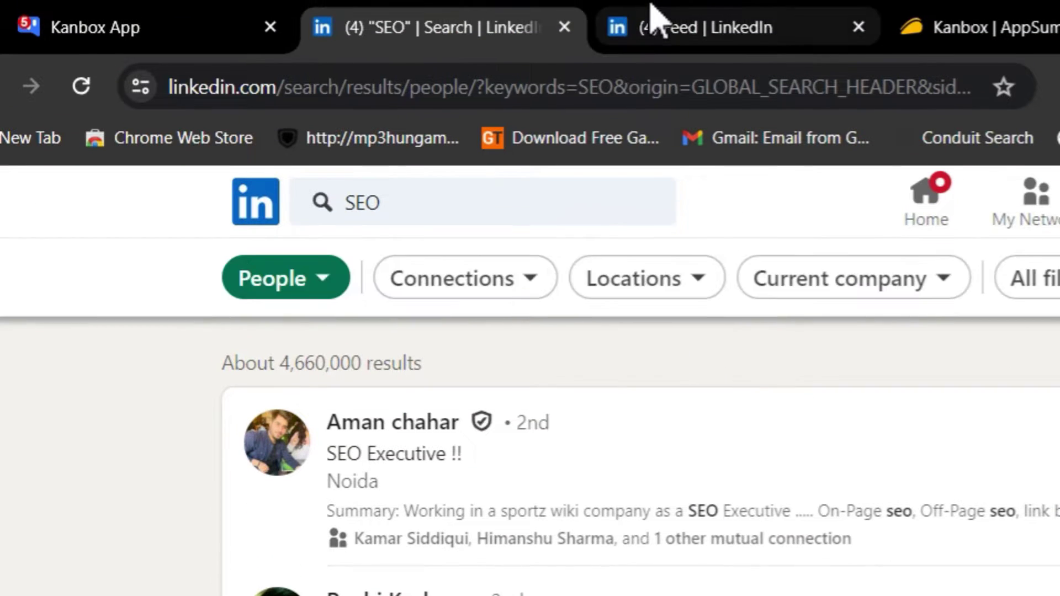
Flip through the LinkedIn Feed and SEO search tabs, then return to the filtered Blogging list.
click(657, 25)
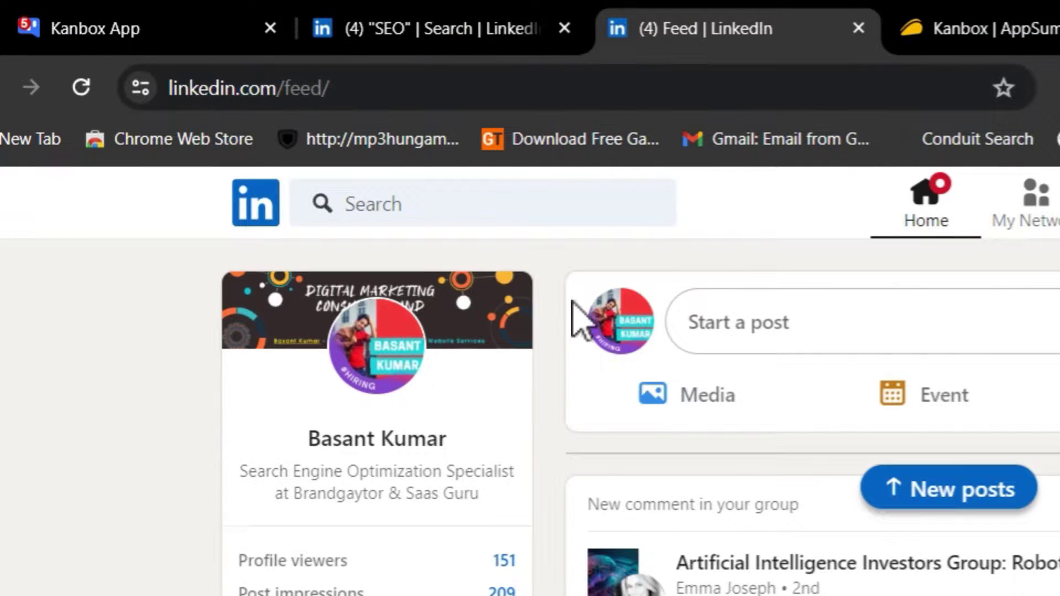
click(520, 20)
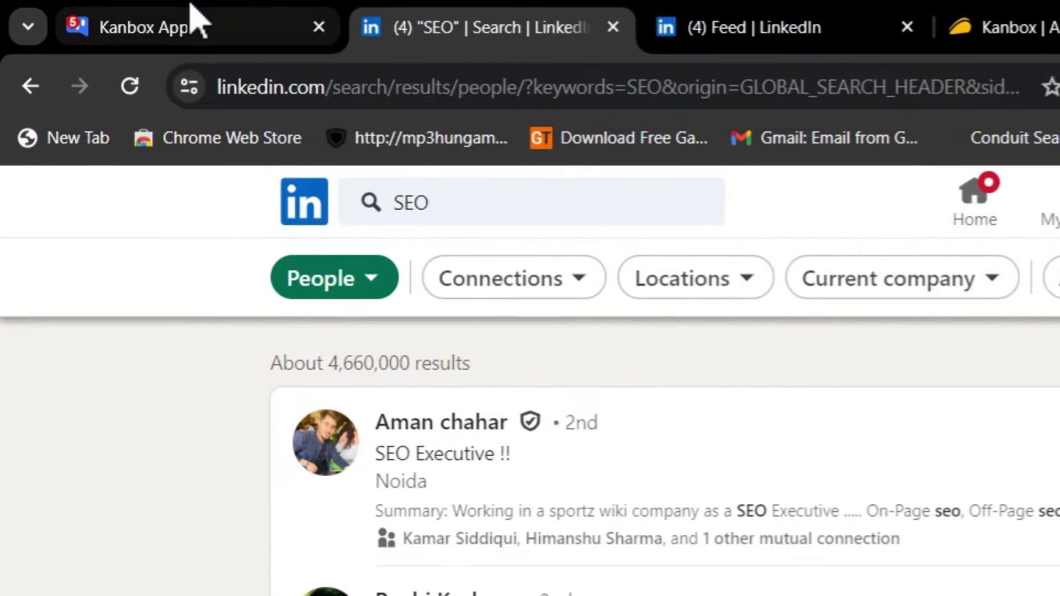
click(196, 20)
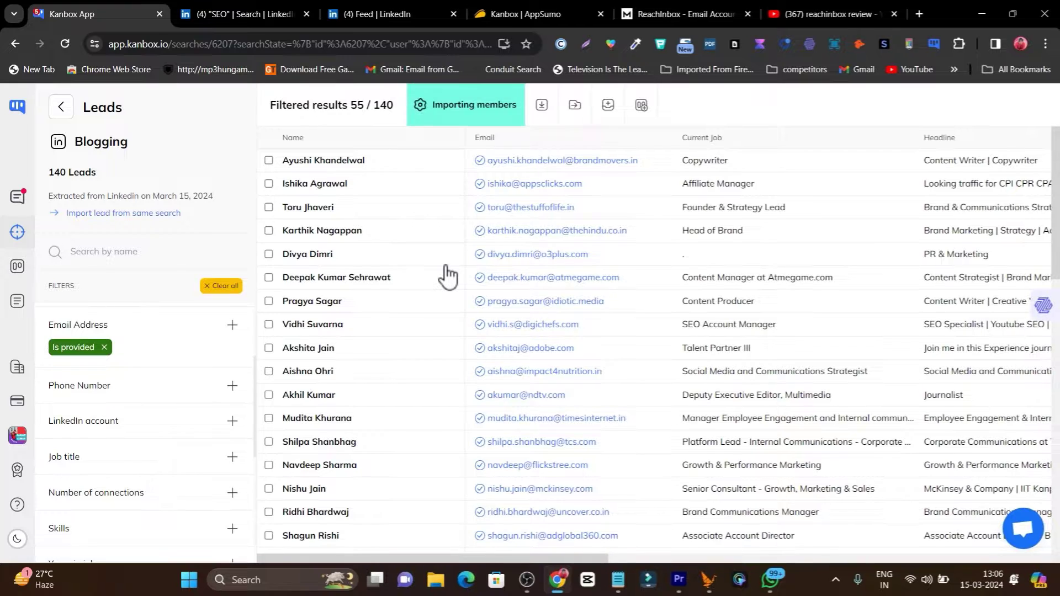
click(663, 7)
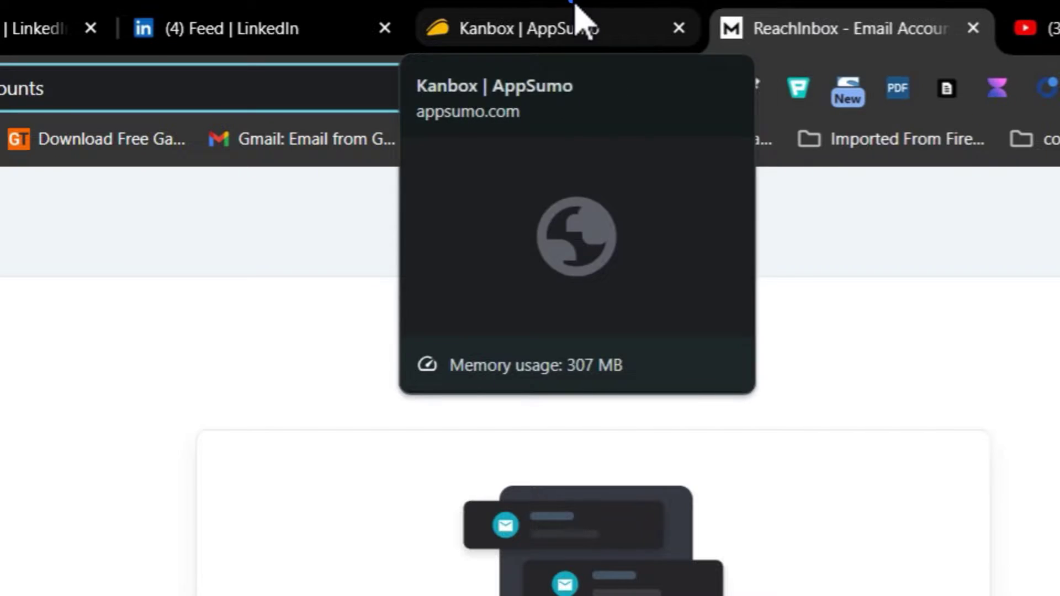
click(577, 16)
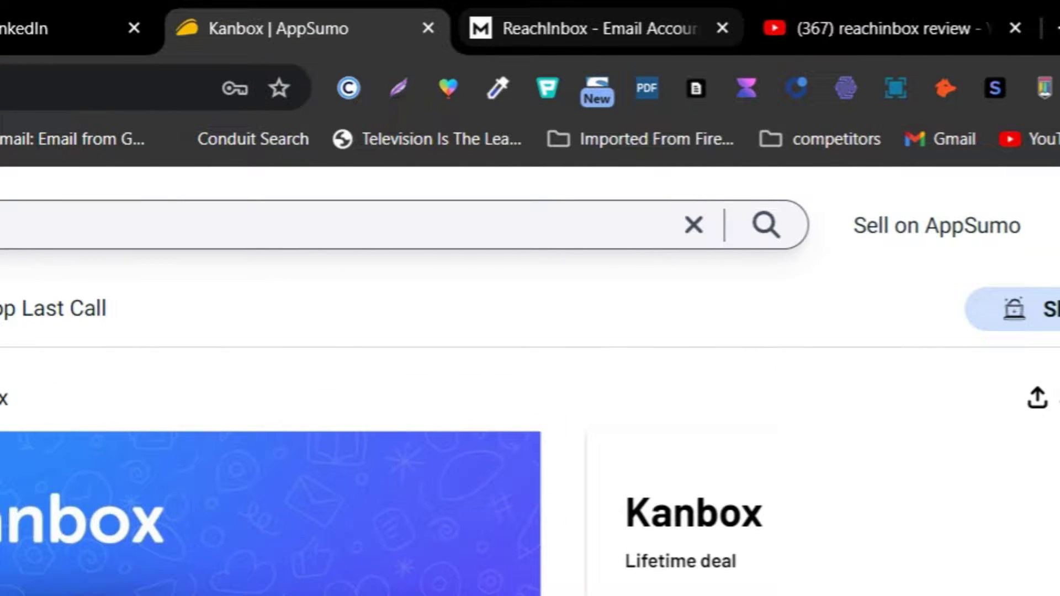
click(566, 38)
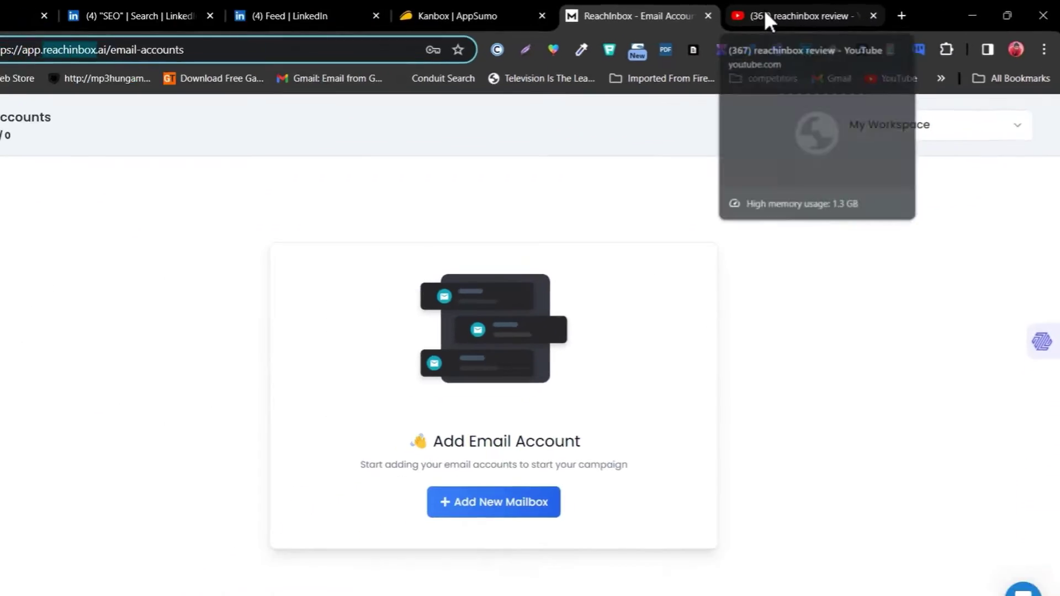
click(547, 5)
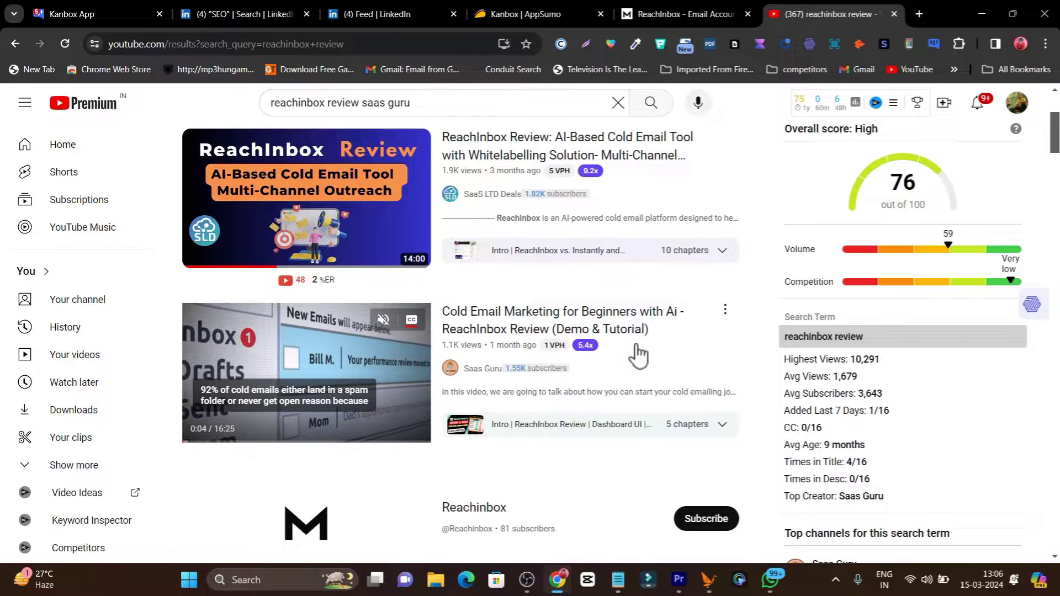
click(72, 14)
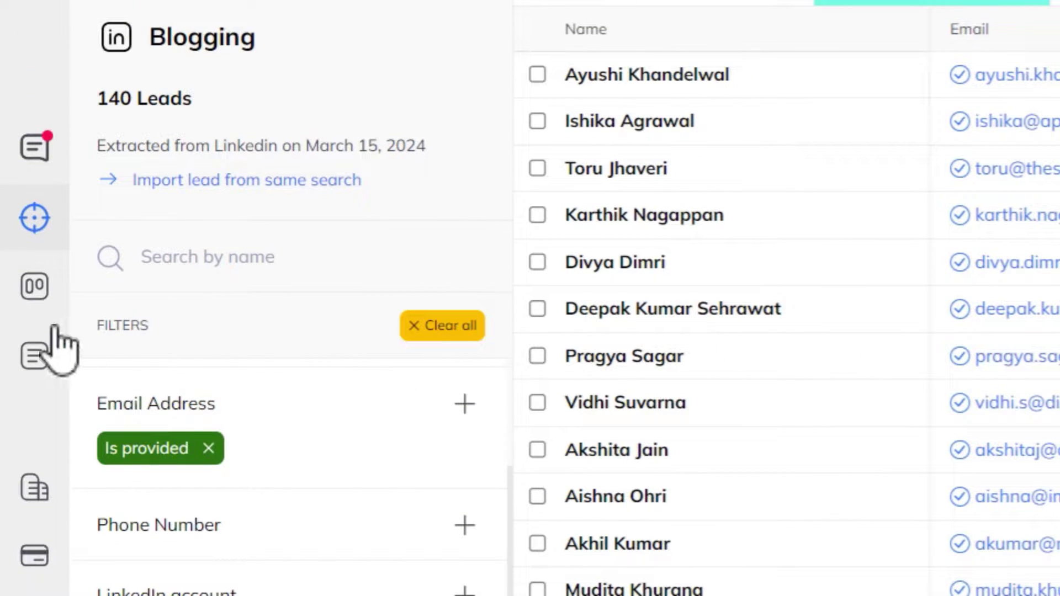
Tick the first lead, scroll through its profile's skills and contact details, then close it.
click(538, 76)
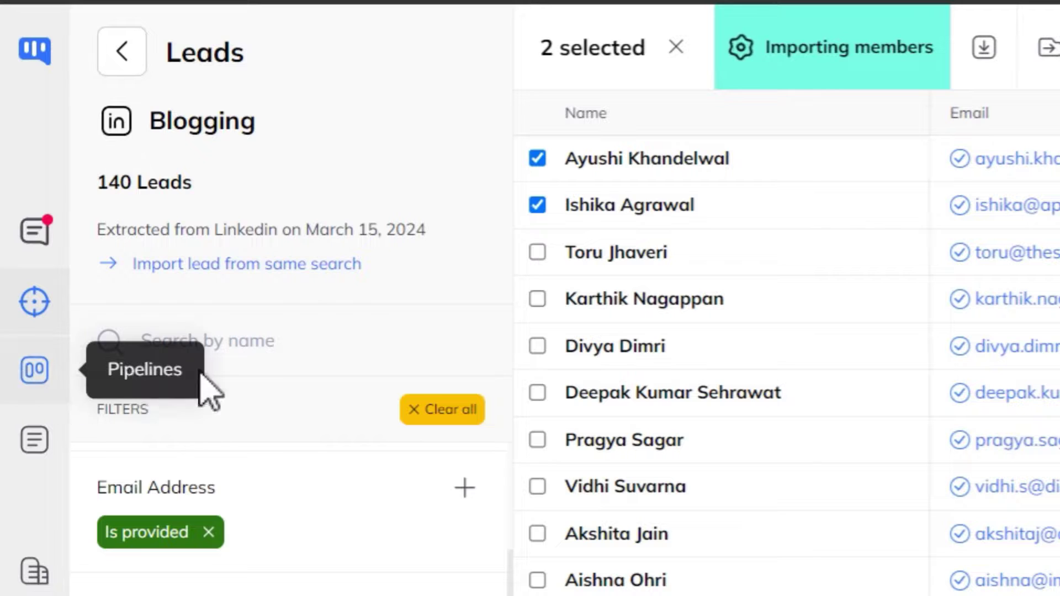
click(615, 157)
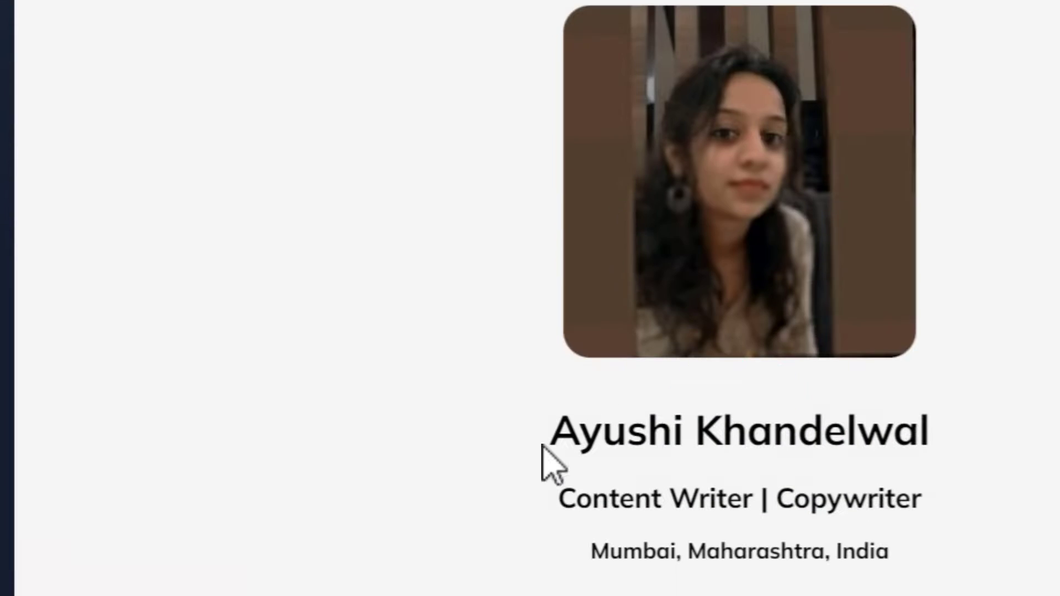
scroll(712, 387, down, 5)
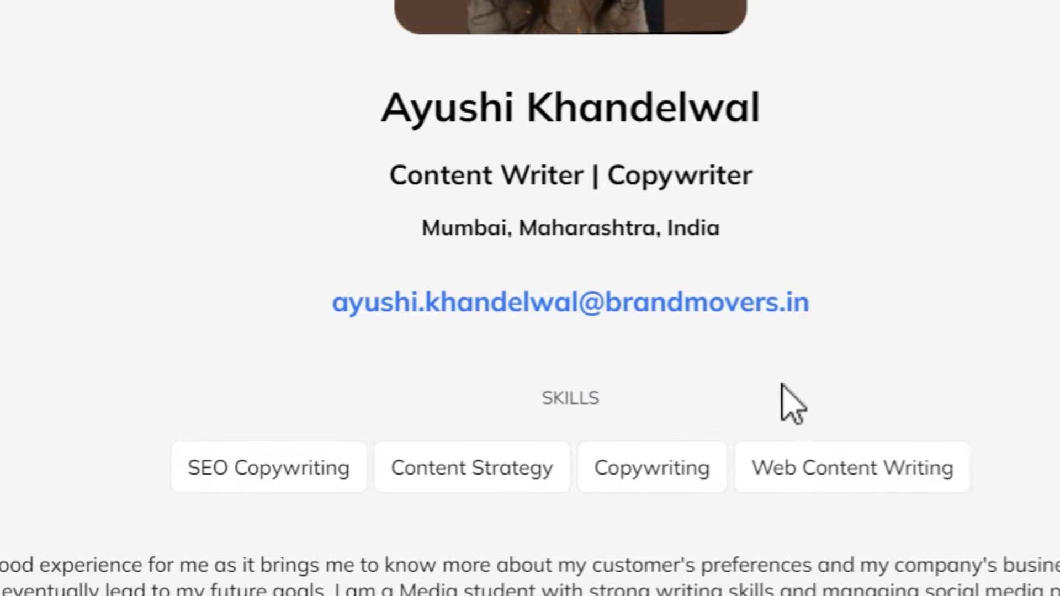
scroll(812, 420, down, 3)
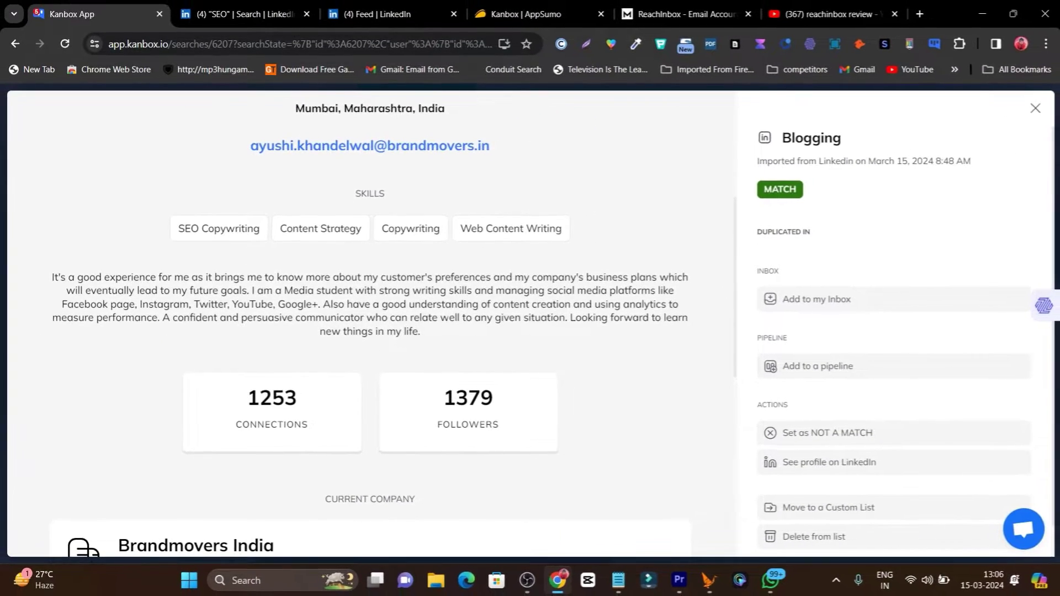
scroll(636, 450, up, 3)
scroll(636, 450, down, 2)
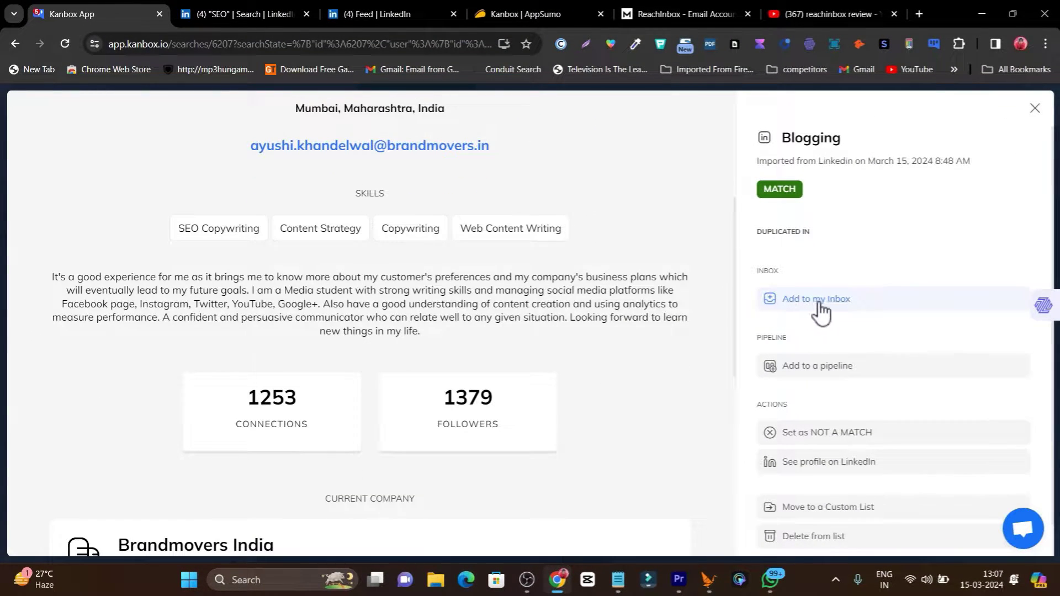
click(1035, 108)
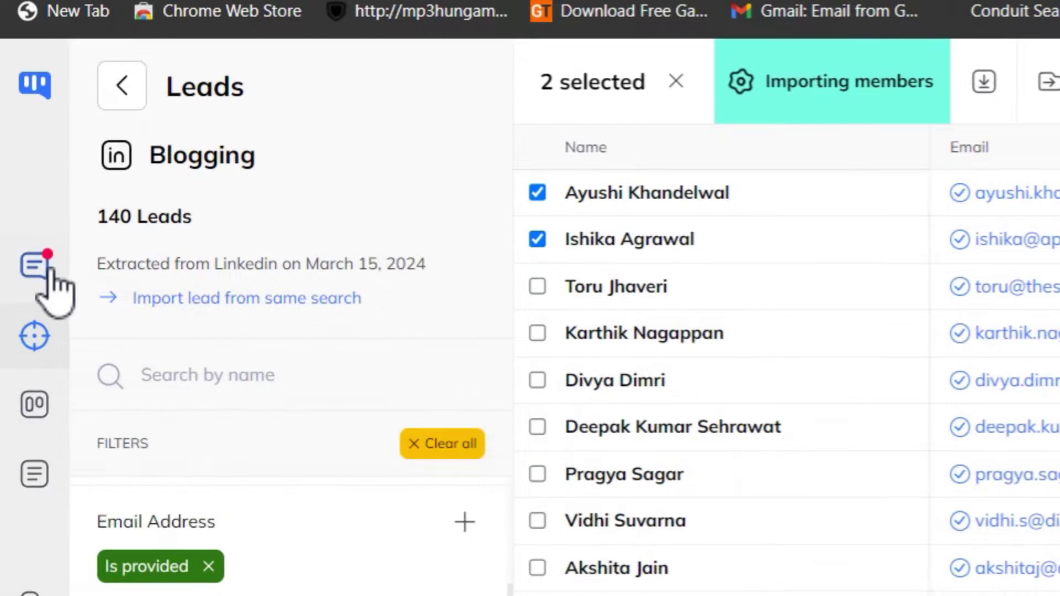
click(49, 270)
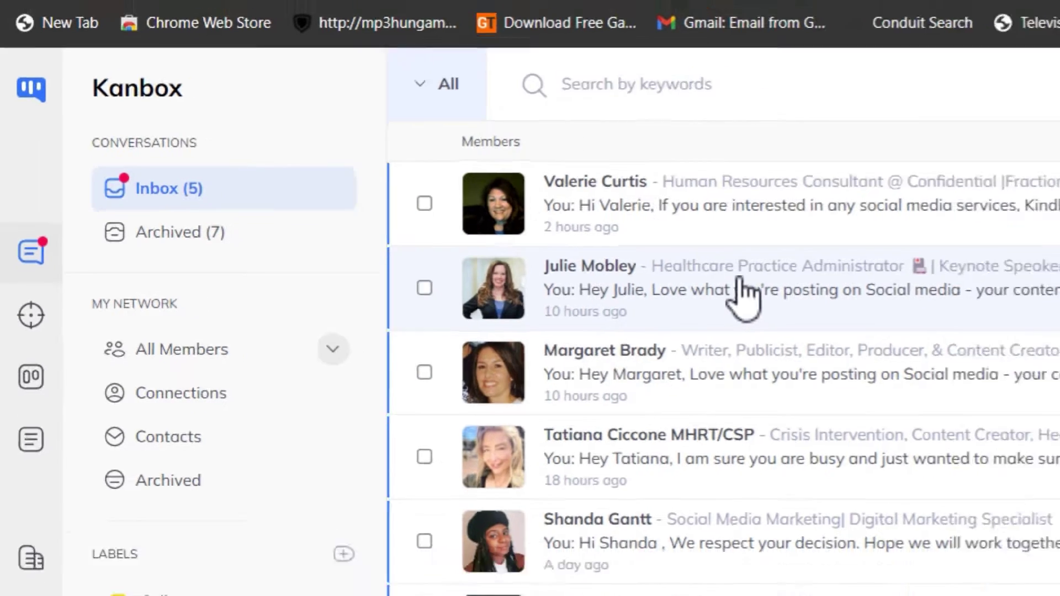
scroll(745, 473, down, 4)
scroll(766, 594, up, 4)
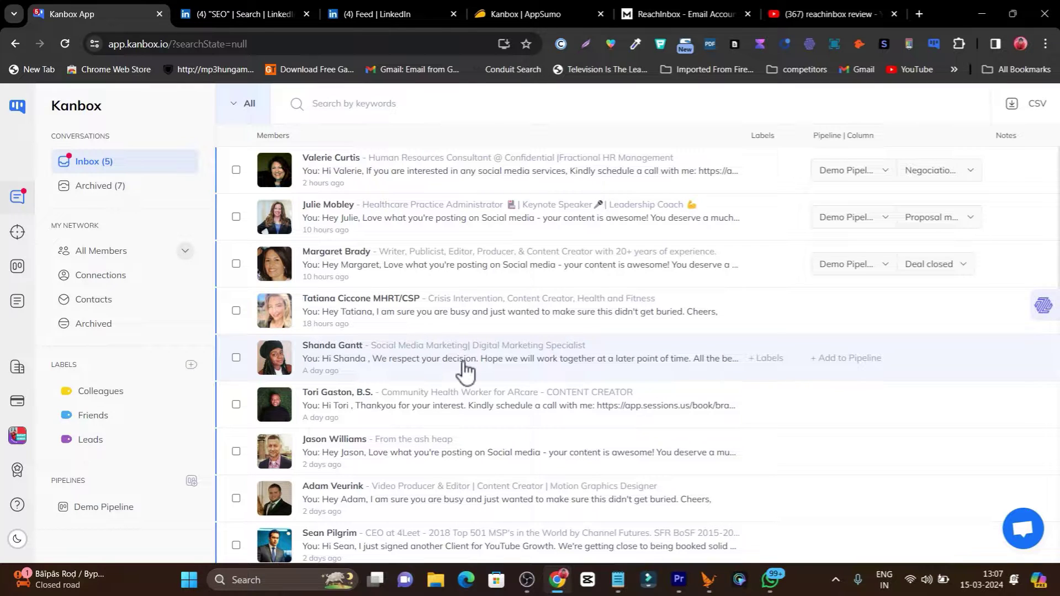
scroll(438, 307, down, 5)
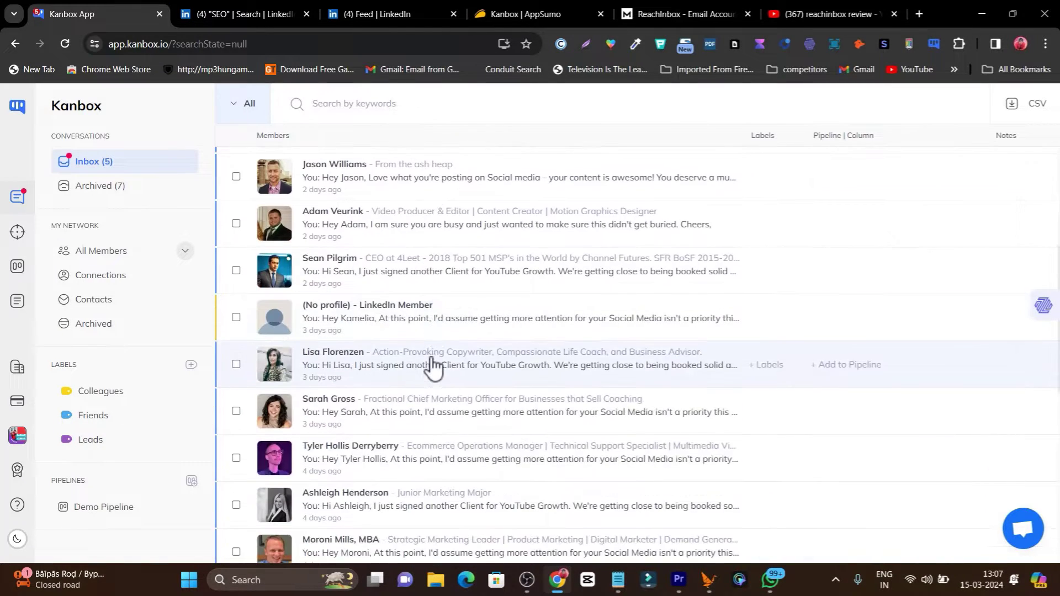
scroll(433, 367, up, 5)
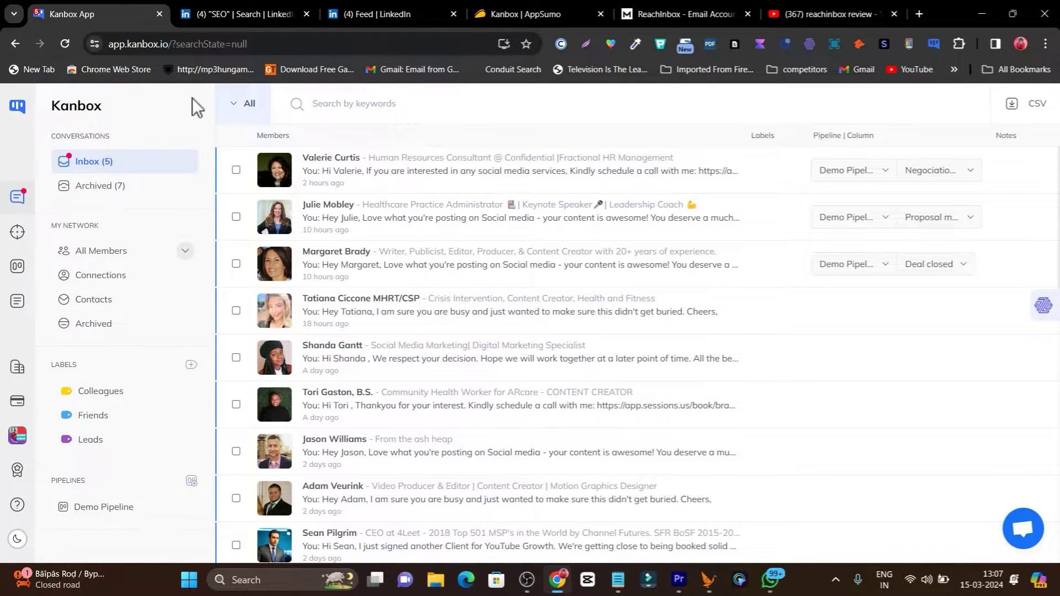
click(364, 11)
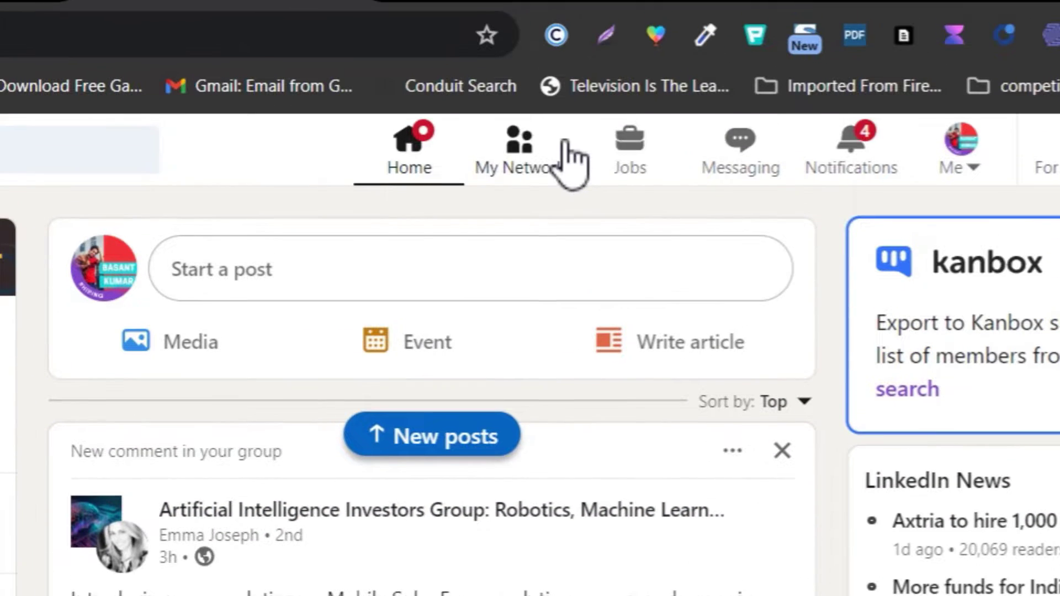
View the HR consultant's thread in LinkedIn Messaging, then go back to the Kanbox inbox.
click(730, 157)
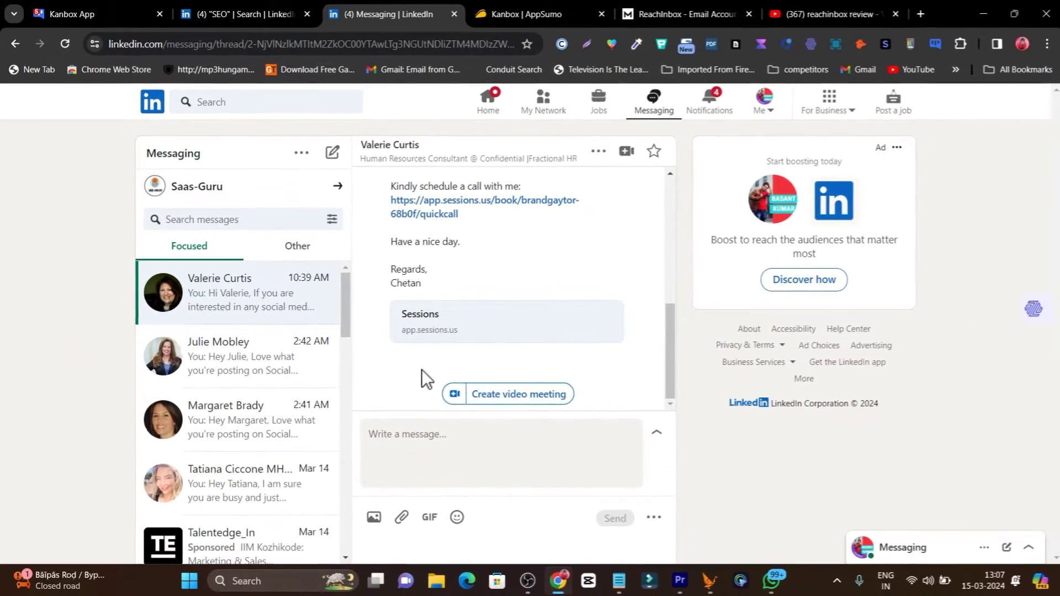
click(101, 13)
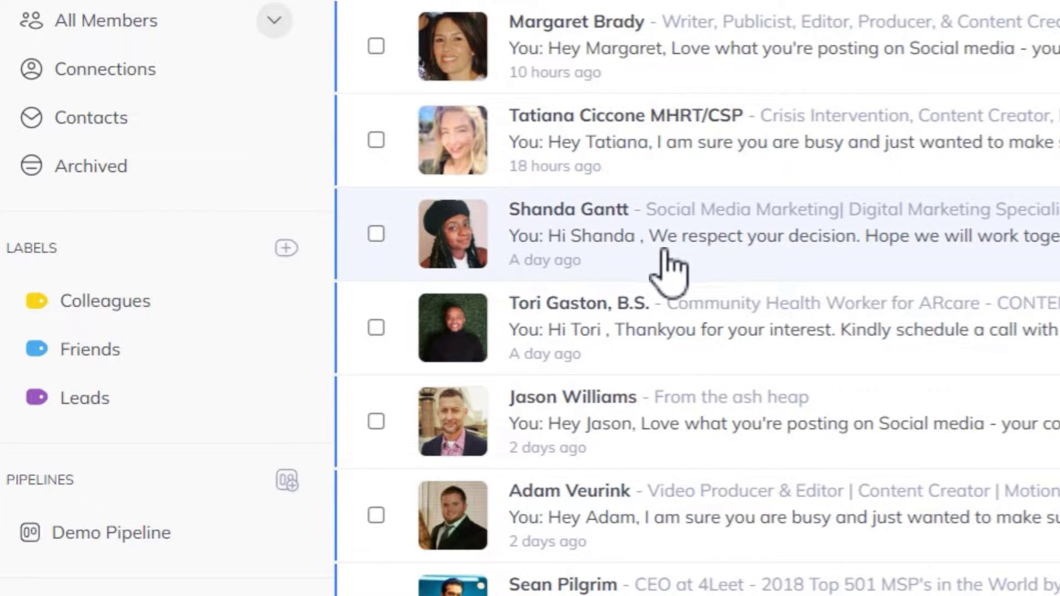
Open the social media marketing specialist's conversation and look through it.
click(704, 586)
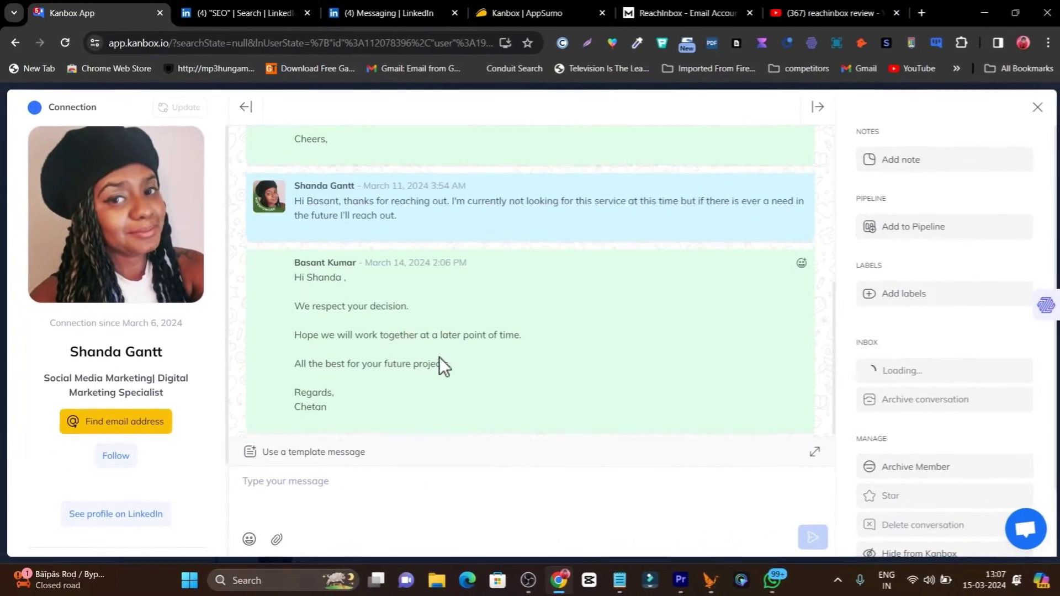
scroll(439, 359, up, 5)
scroll(478, 307, down, 5)
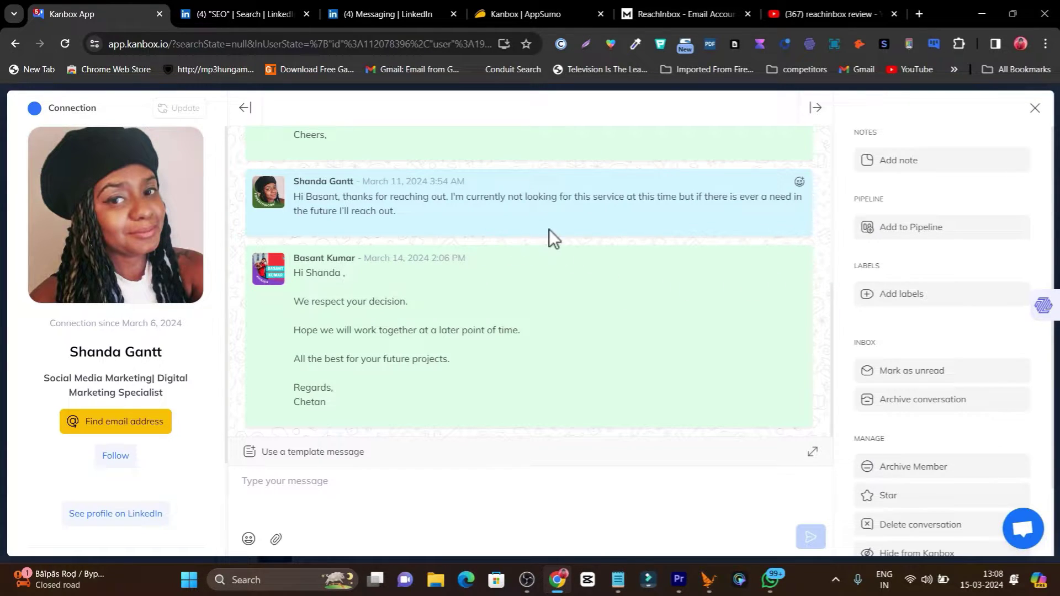
Add the contact to Demo Pipeline at the Contact made stage, skip the note, and close the modal.
click(904, 247)
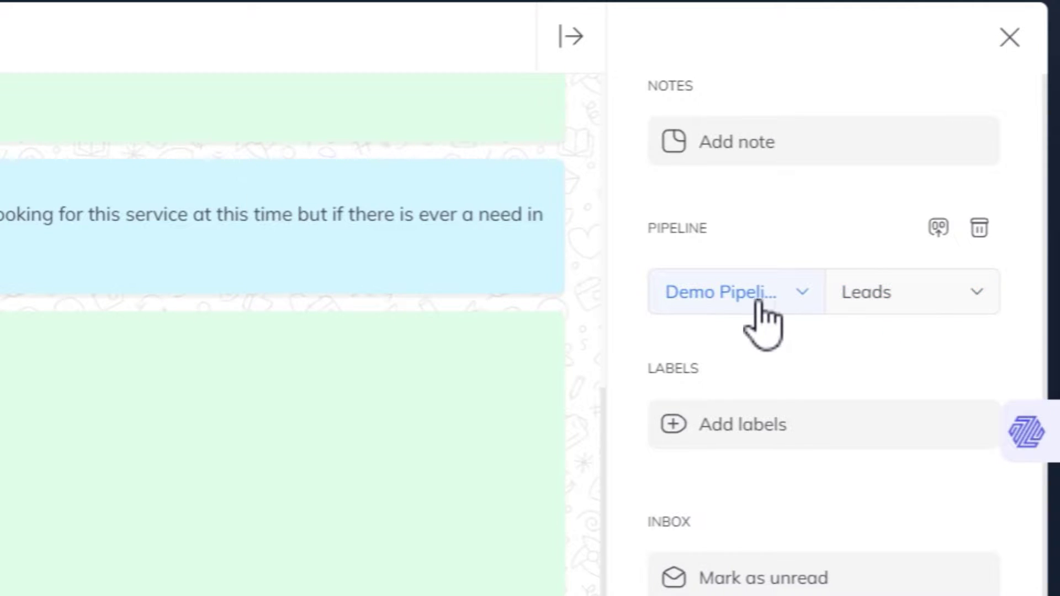
click(871, 297)
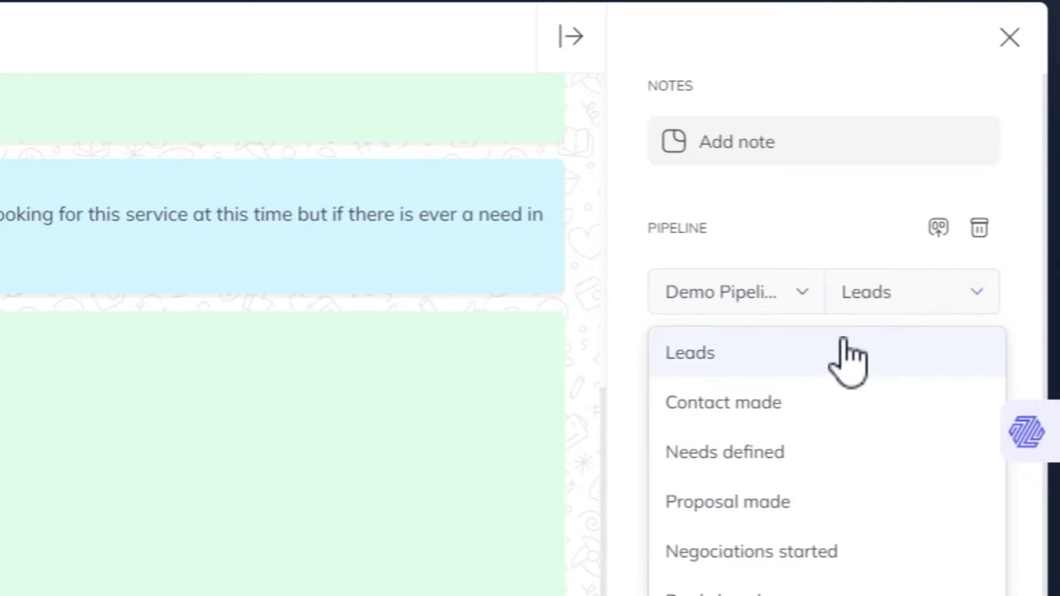
click(711, 412)
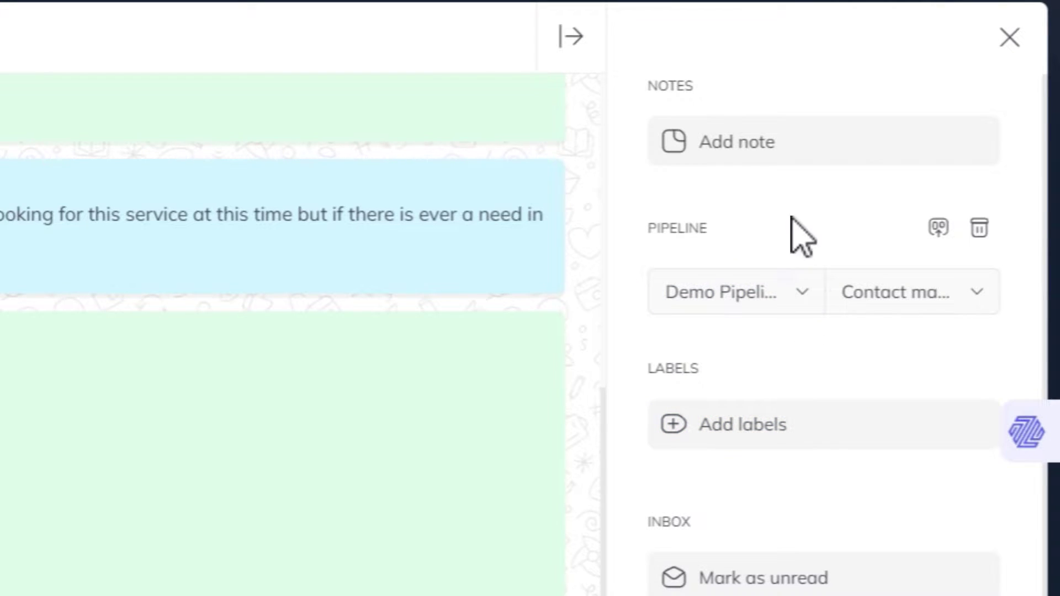
click(743, 160)
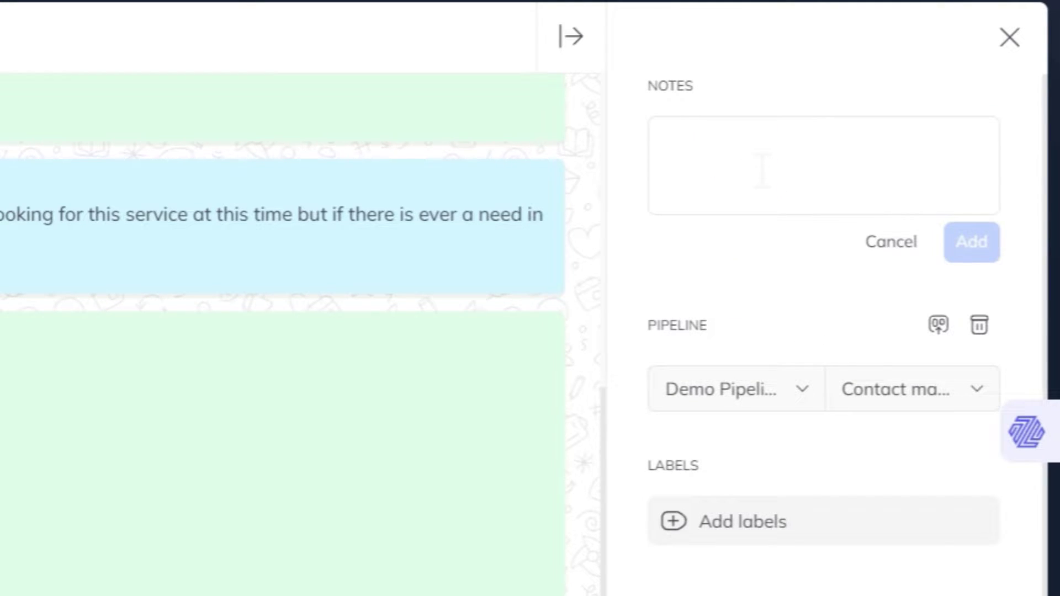
click(883, 243)
scroll(875, 402, down, 8)
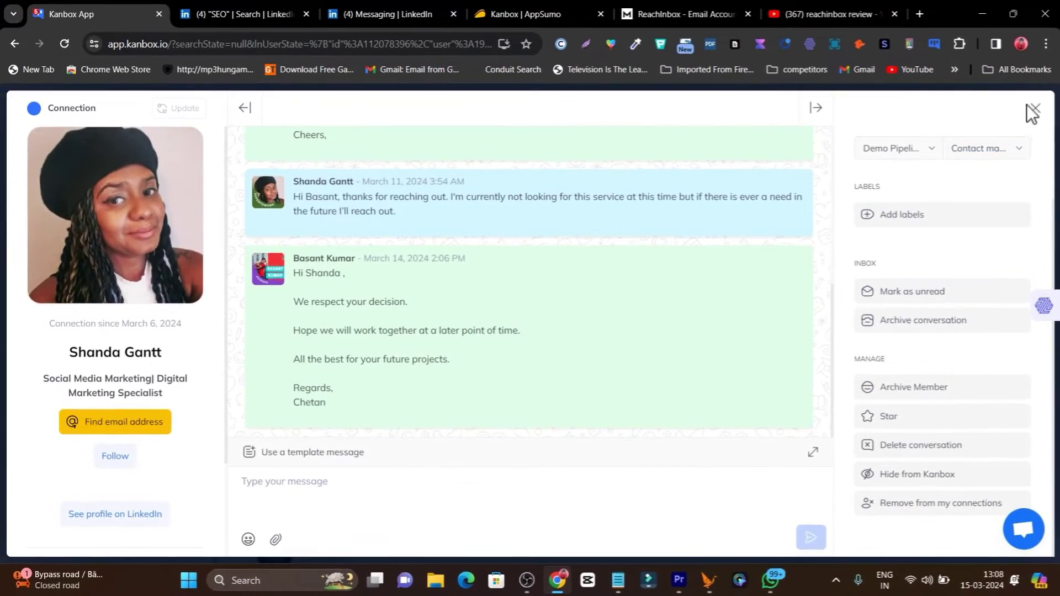
click(1032, 110)
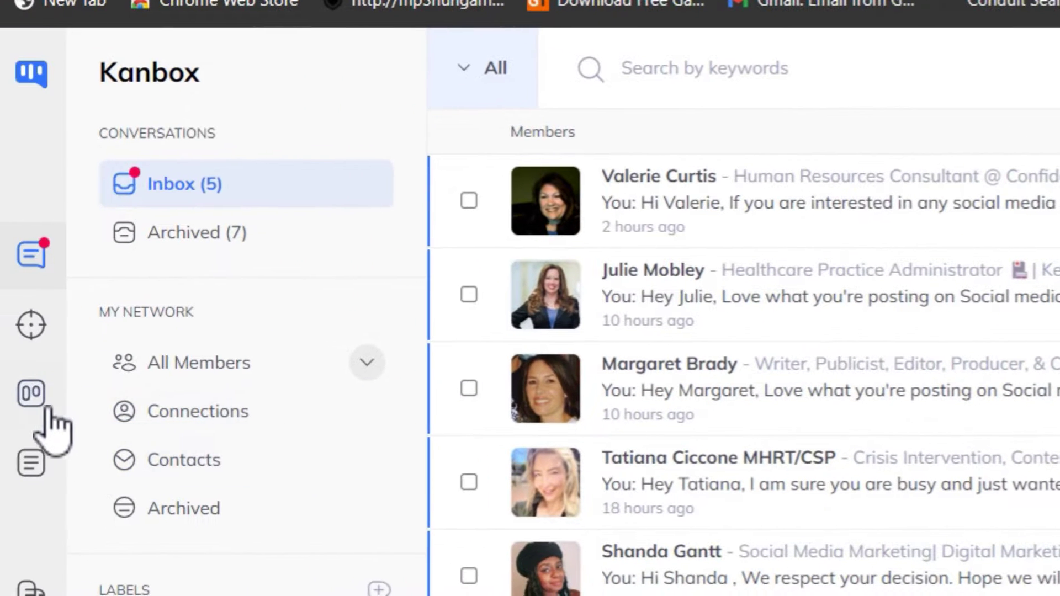
Show the Demo Pipeline board and scroll across its columns, from Leads to Deal closed.
click(33, 396)
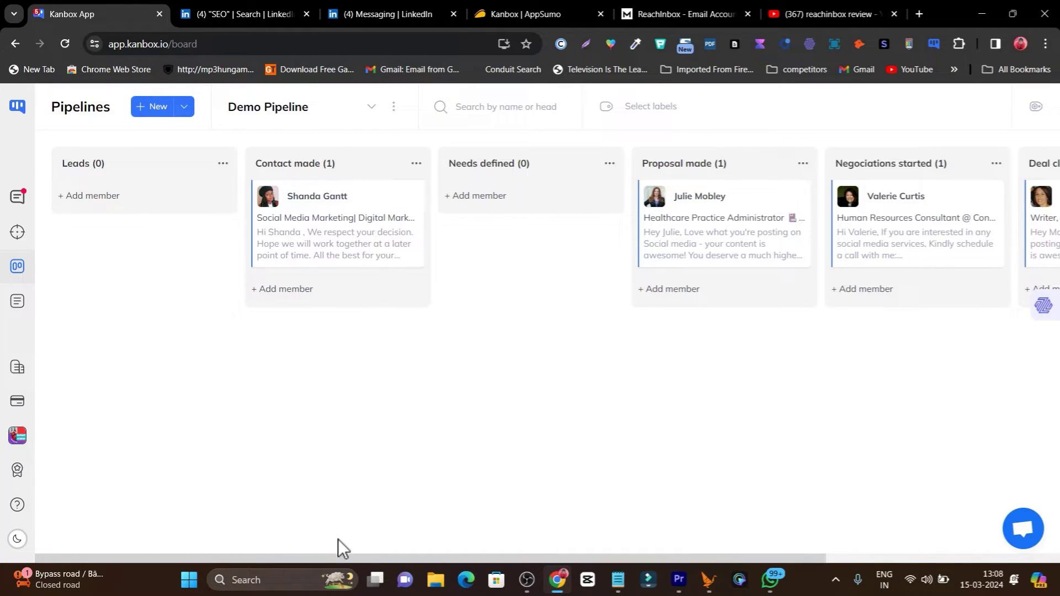
drag(349, 556, 408, 564)
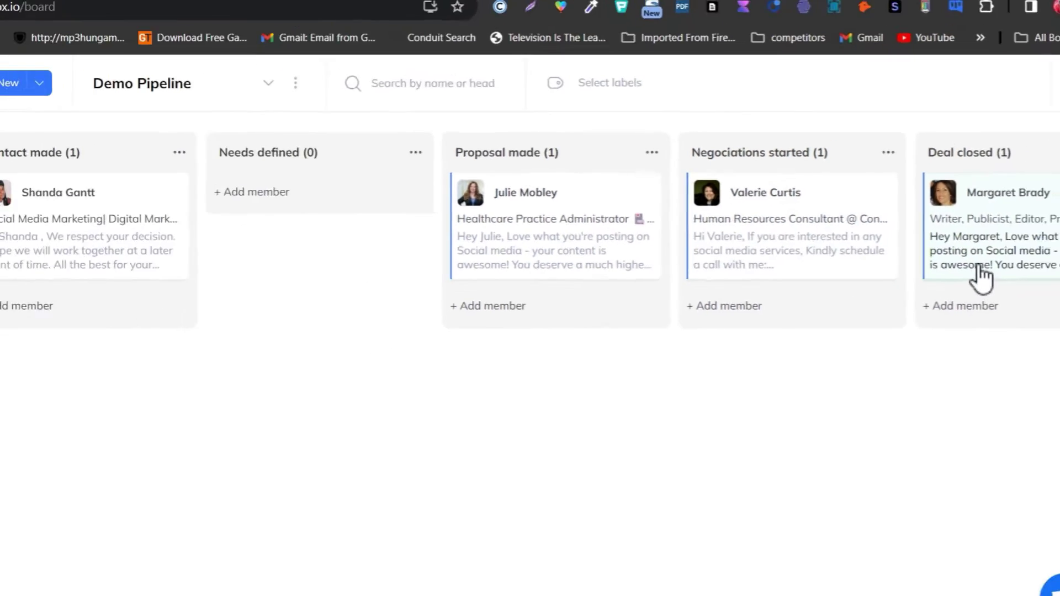
drag(339, 559, 392, 559)
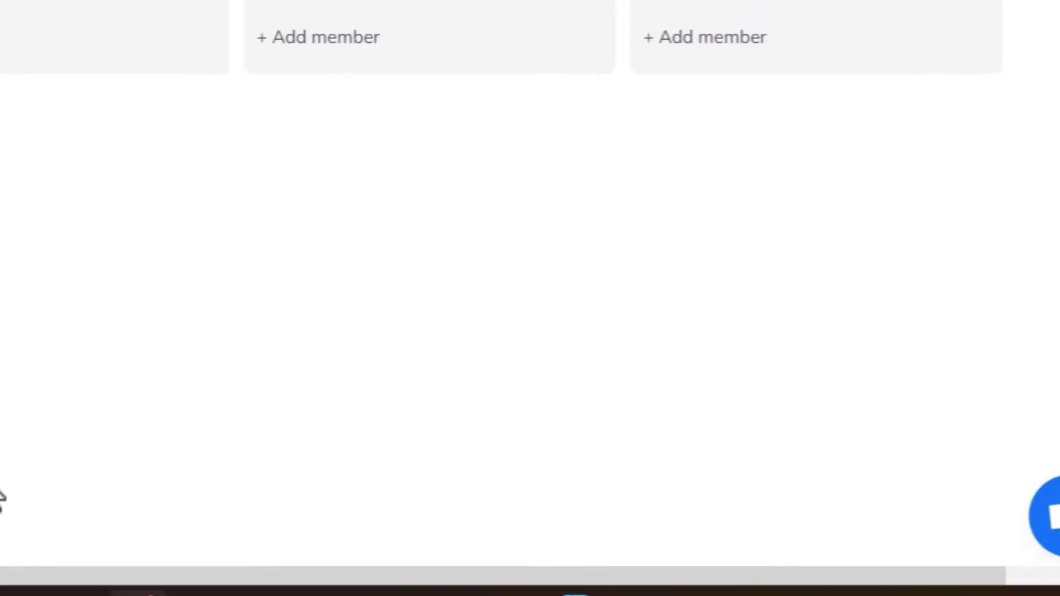
scroll(530, 276, left, 10)
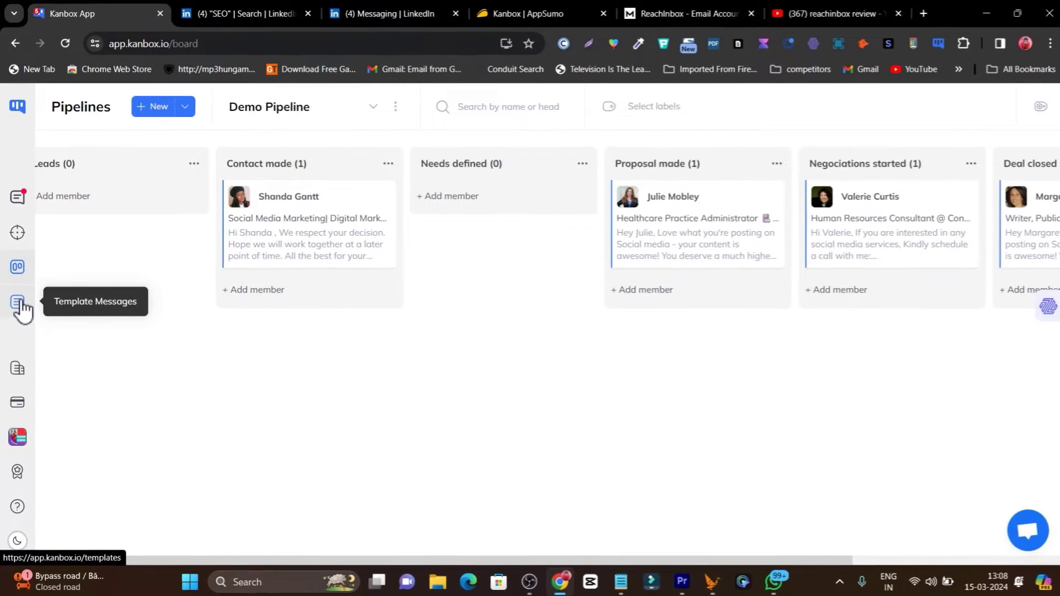
Preview the EN - Would love to join template, then the EN - Common group template.
click(34, 444)
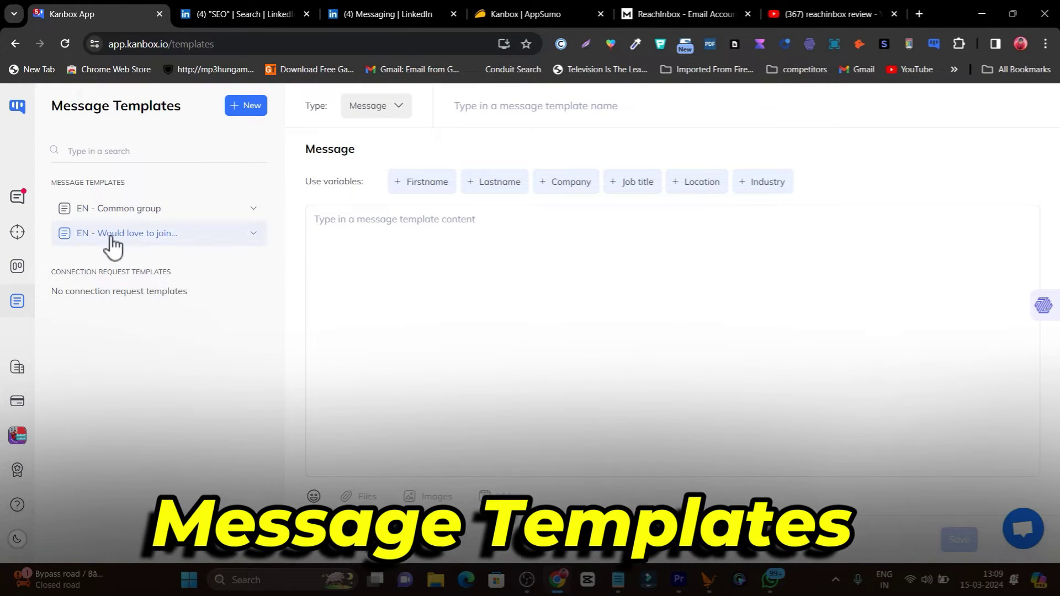
click(109, 238)
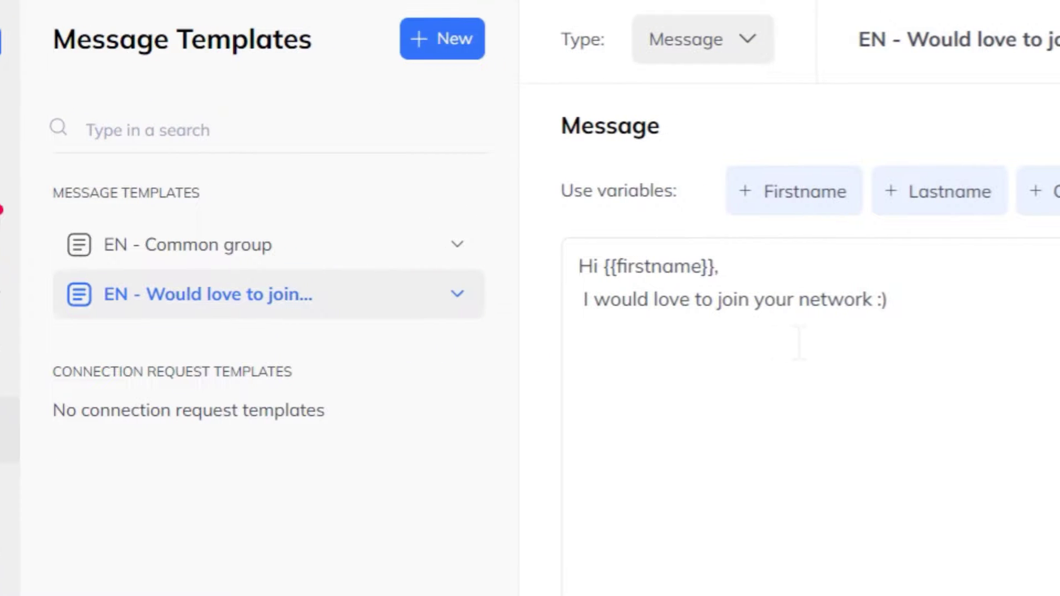
click(226, 247)
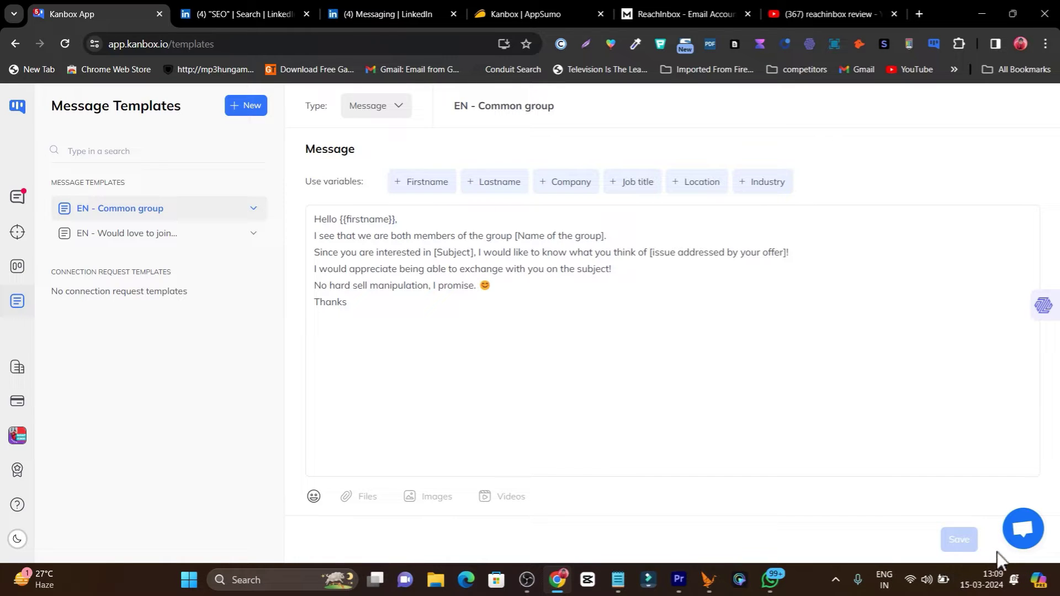
Insert the EN - Common group template into the reply to the HR consultant.
click(12, 203)
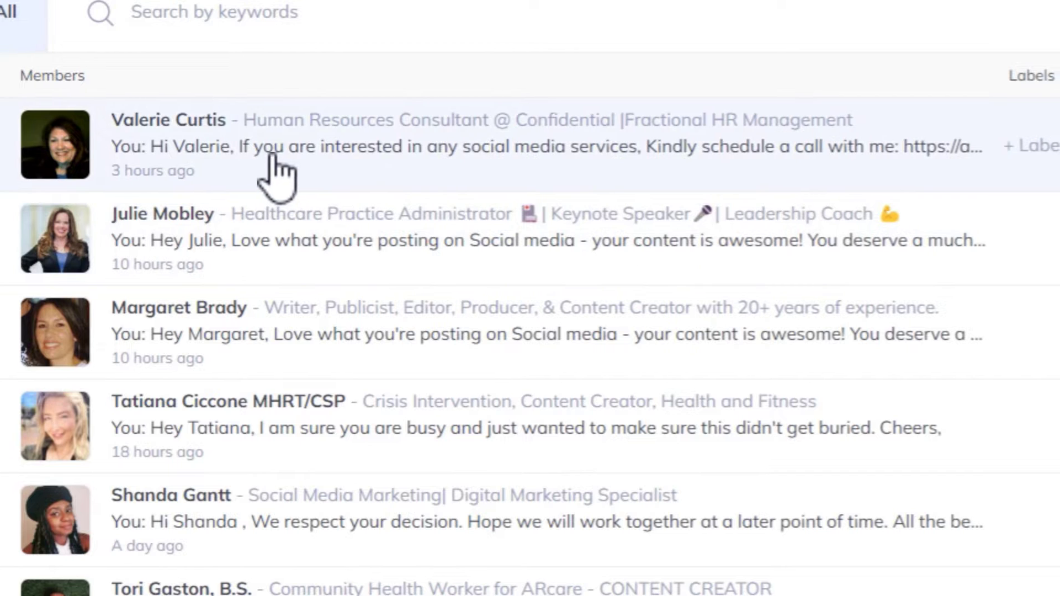
click(277, 173)
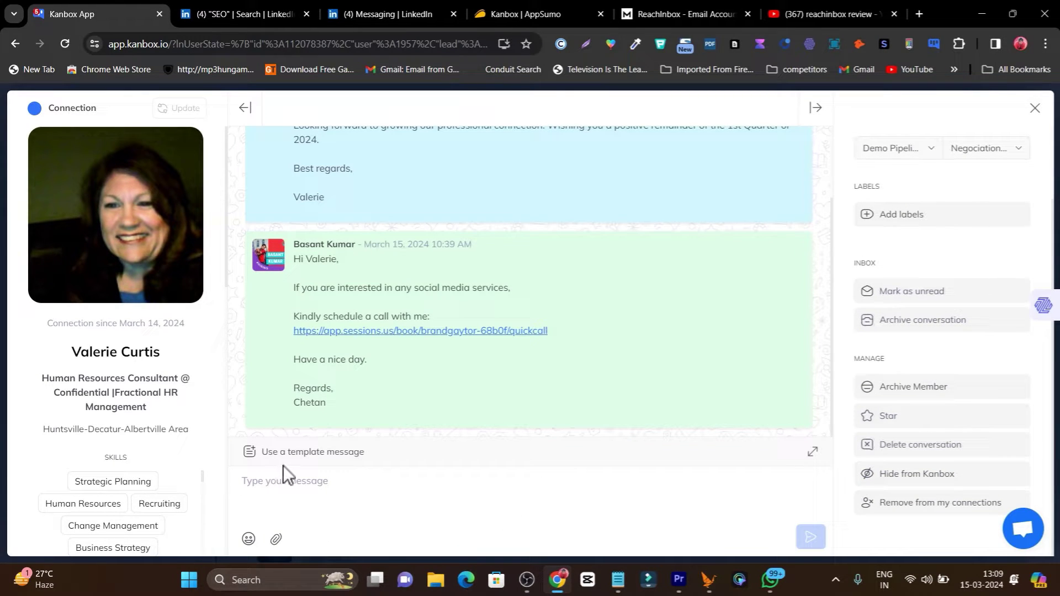
click(345, 458)
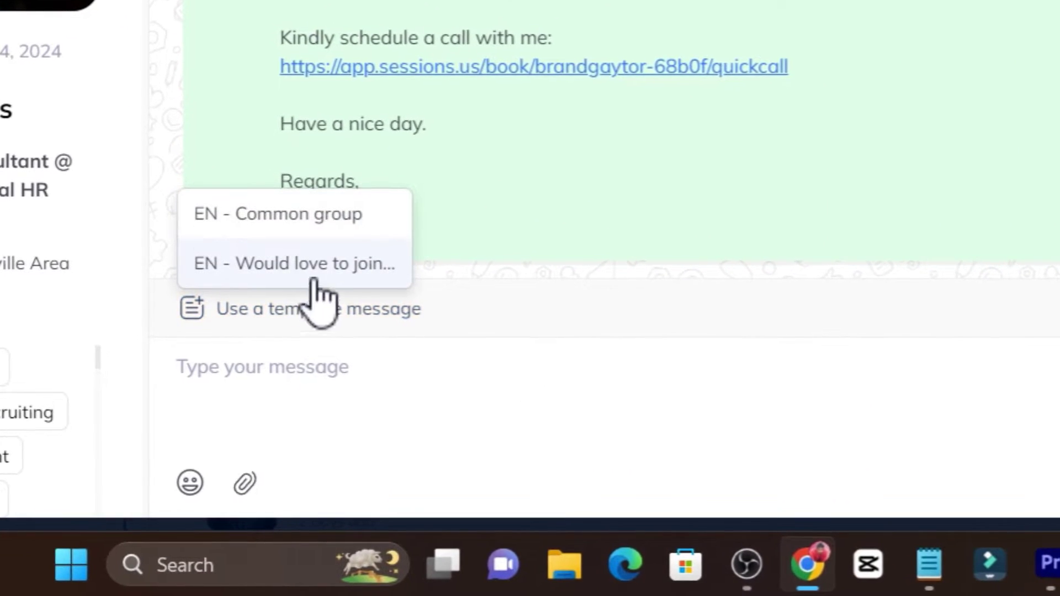
click(306, 216)
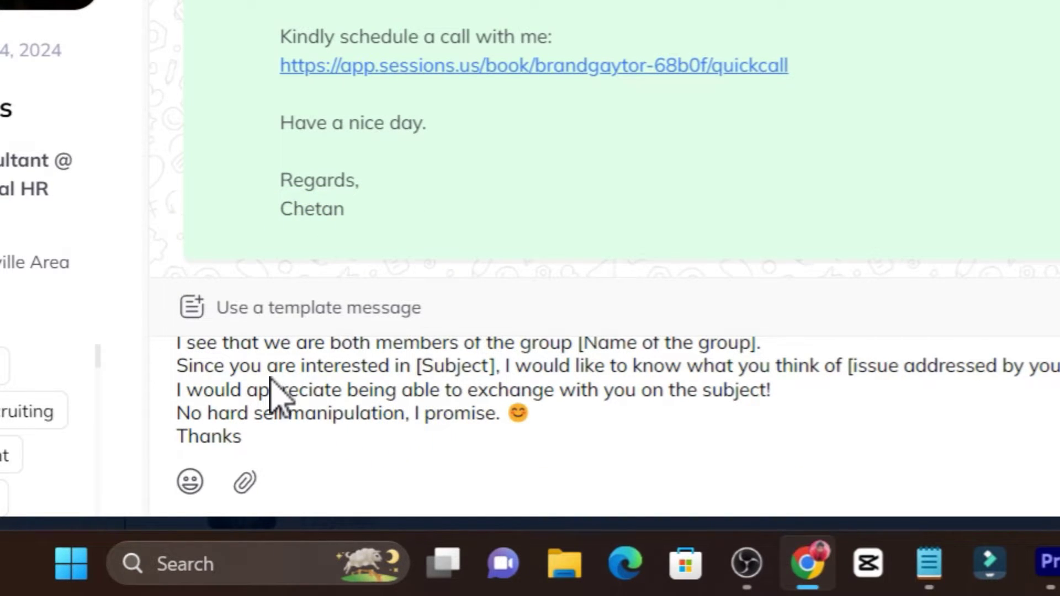
Select all the reply text to check the inserted template message.
key(ctrl+a)
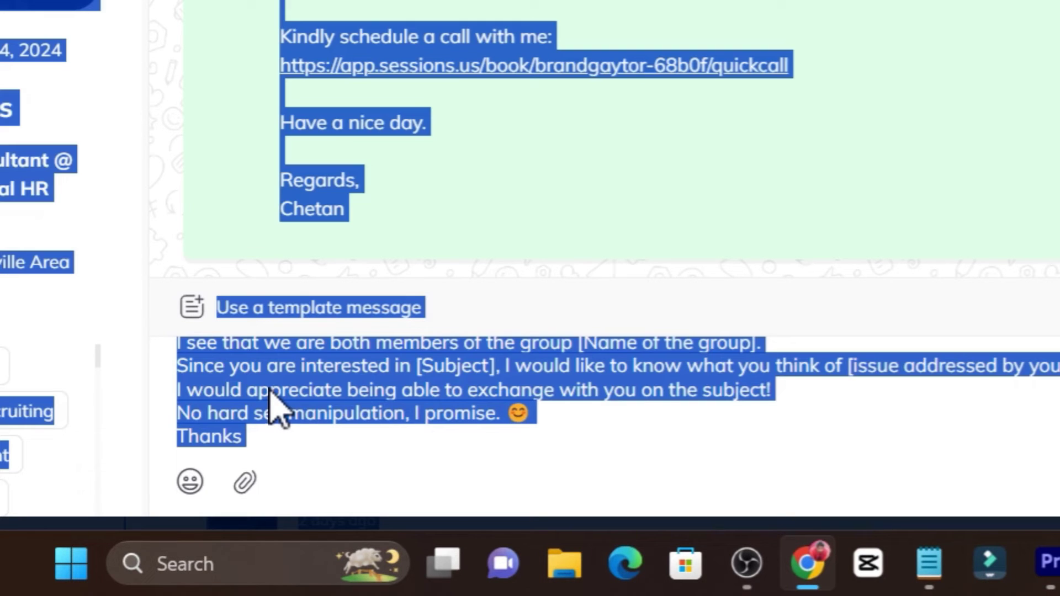
click(271, 390)
click(917, 414)
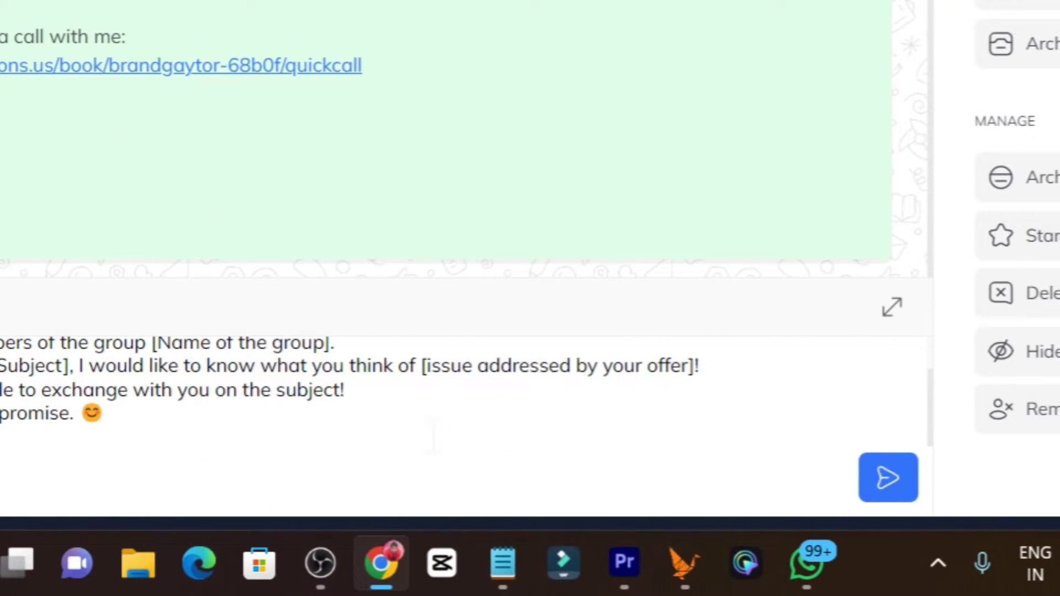
key(ctrl+a)
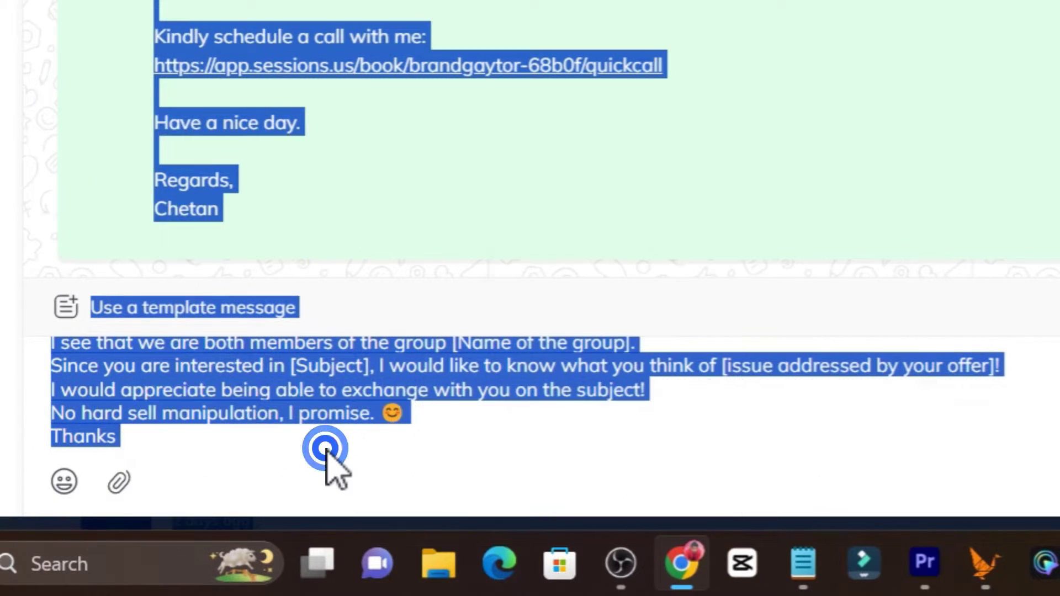
click(326, 448)
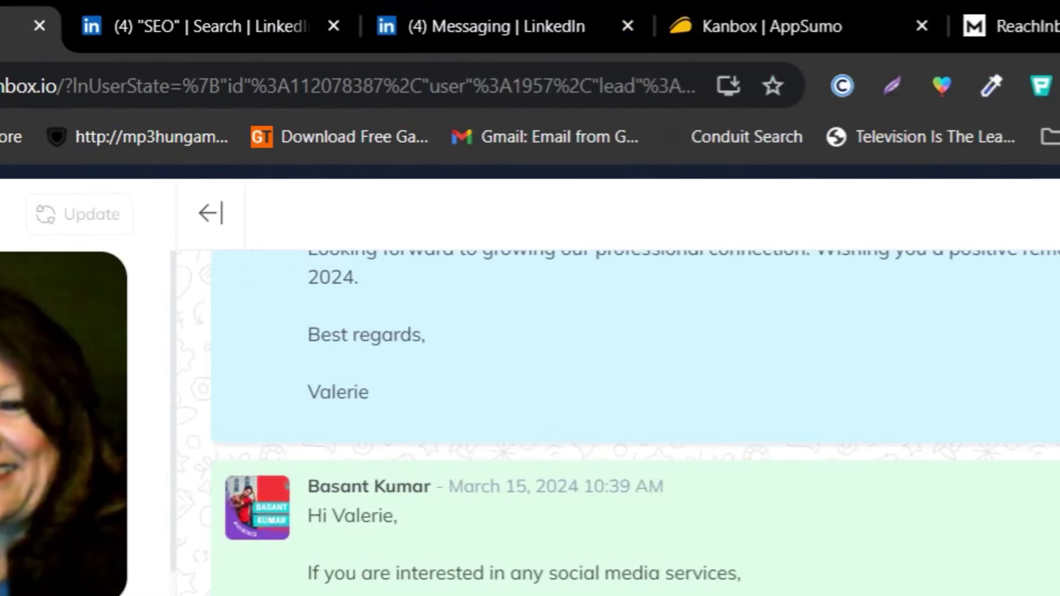
Browse back through the inbox, the leads lists and the pipelines board.
click(22, 87)
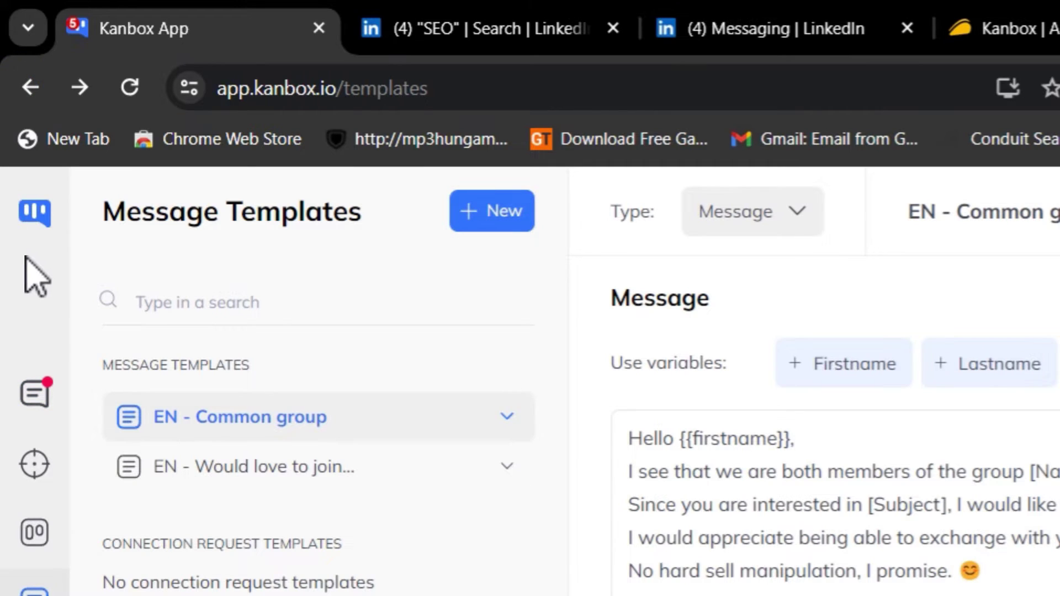
click(43, 209)
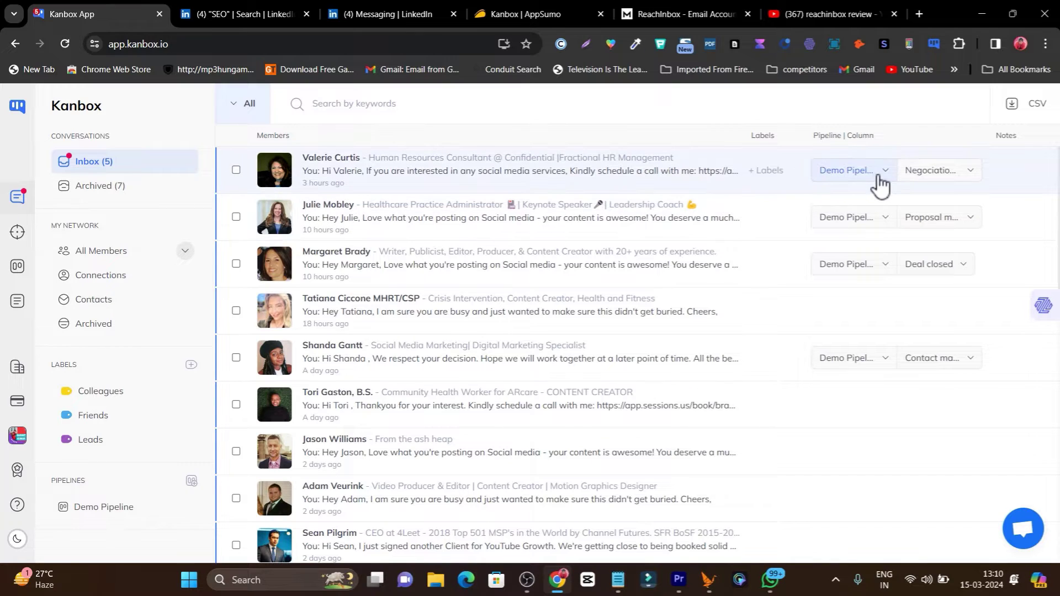
click(17, 232)
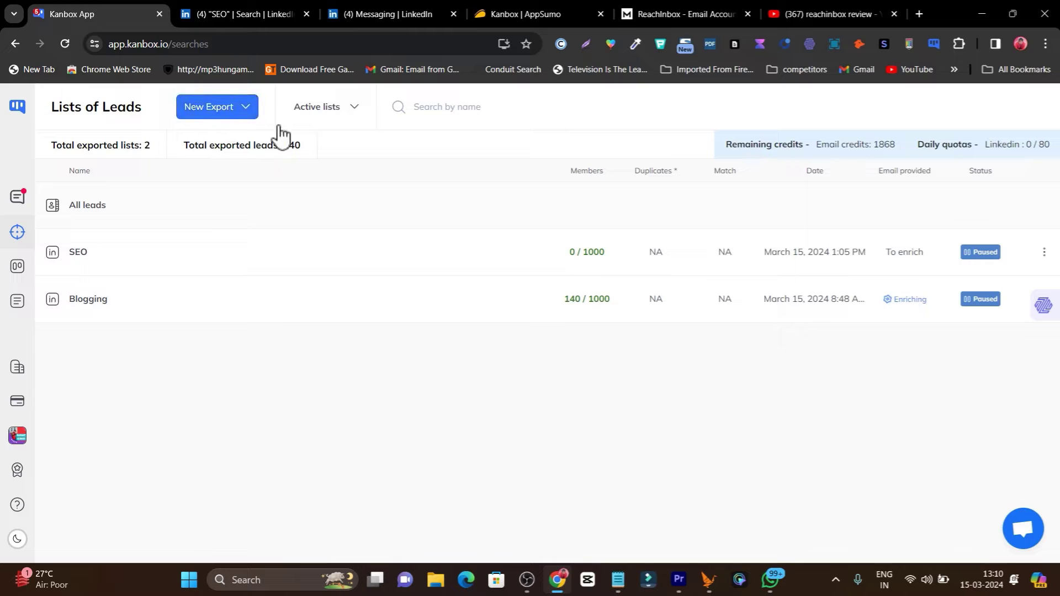
click(18, 269)
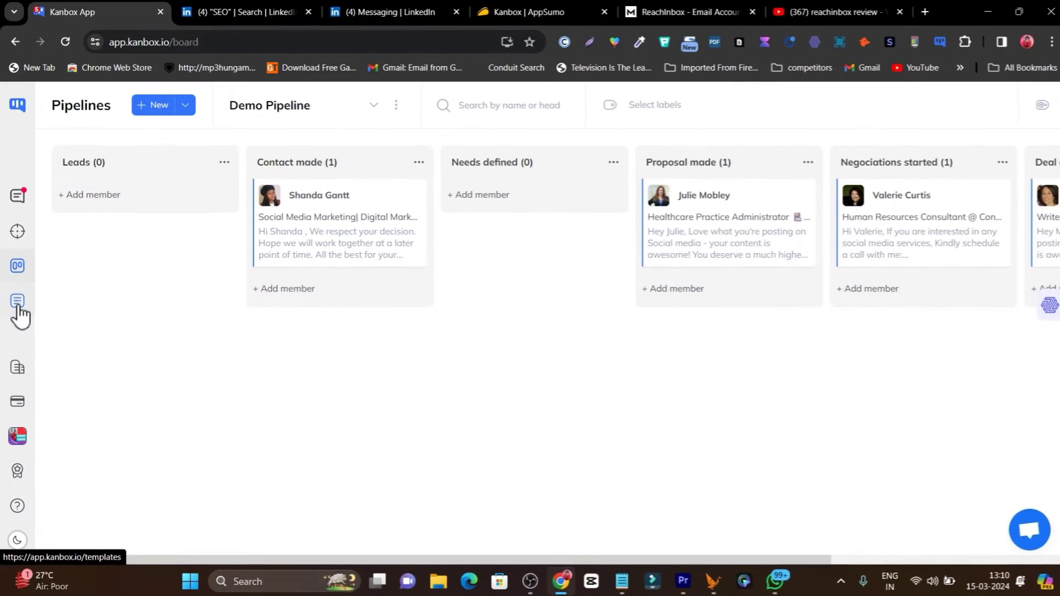
Show the Message Templates page and switch the theme to dark mode, then back to light.
click(22, 280)
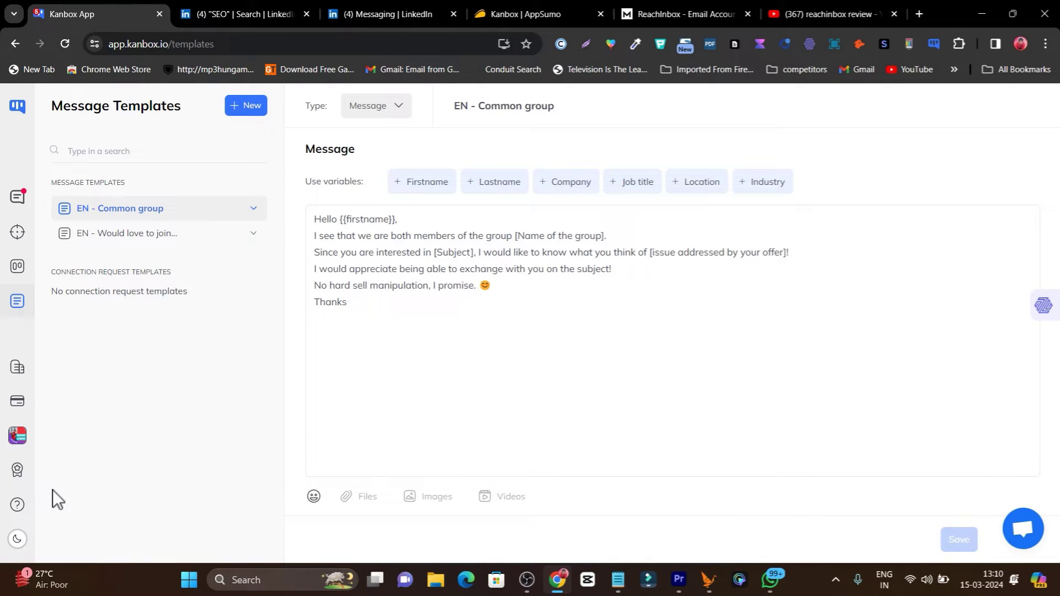
click(17, 539)
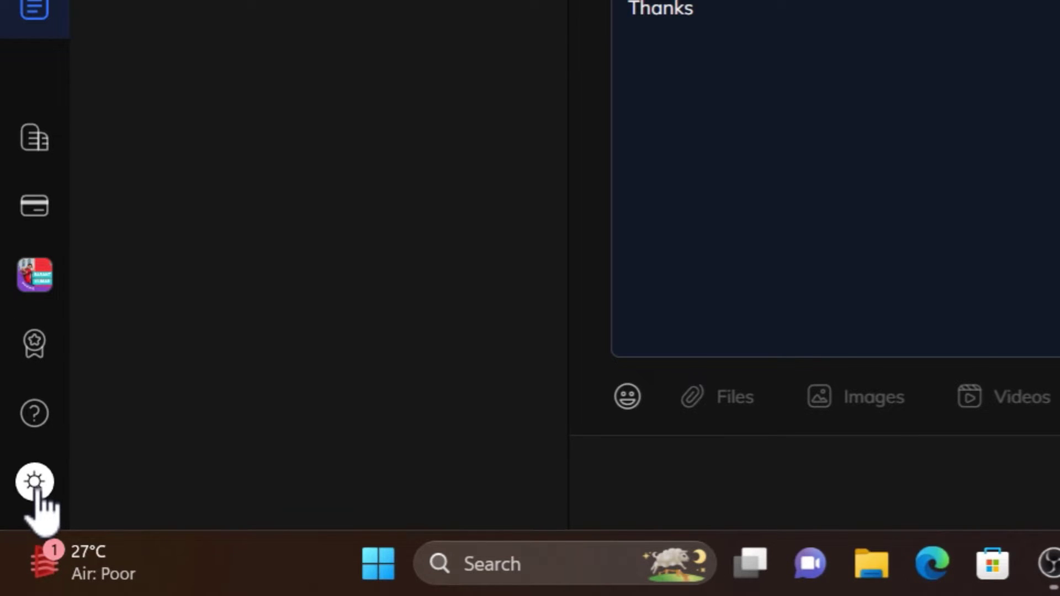
click(34, 481)
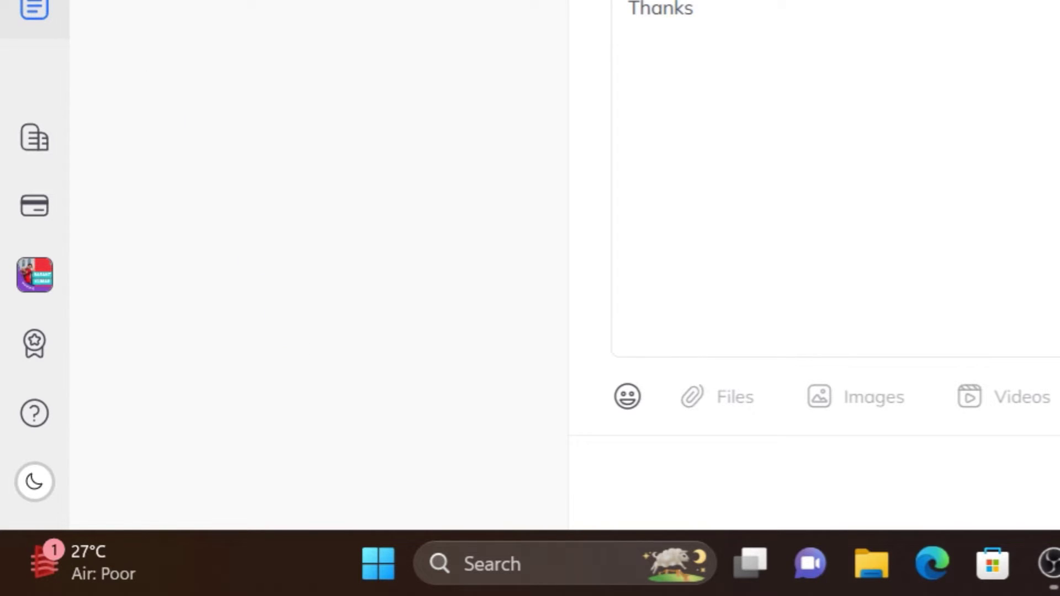
Return to the AppSumo Kanbox deal page, highlight the $49 price and scroll the description.
click(529, 8)
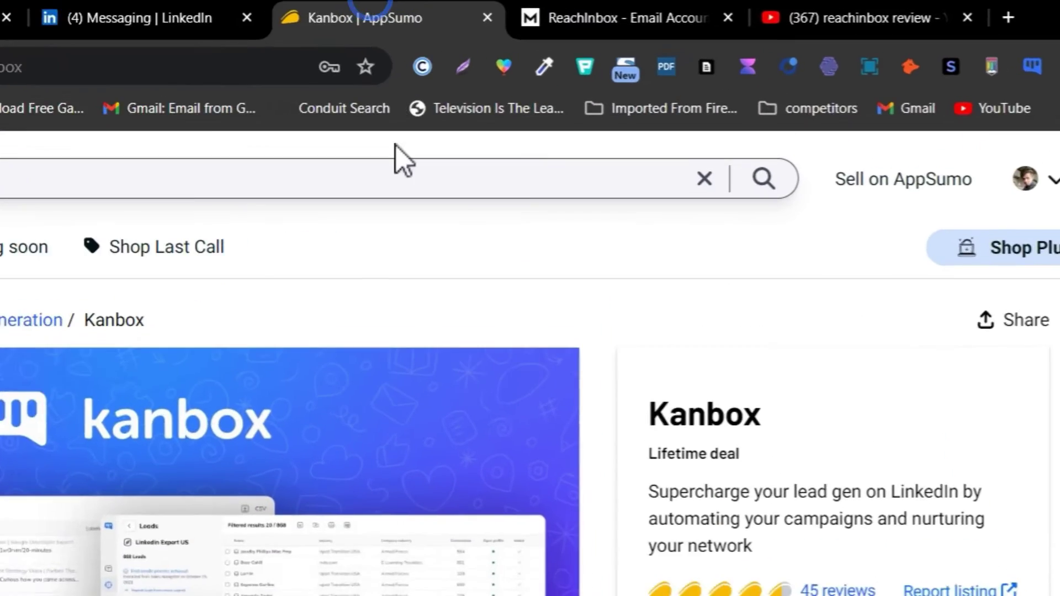
drag(730, 595, 800, 595)
click(800, 595)
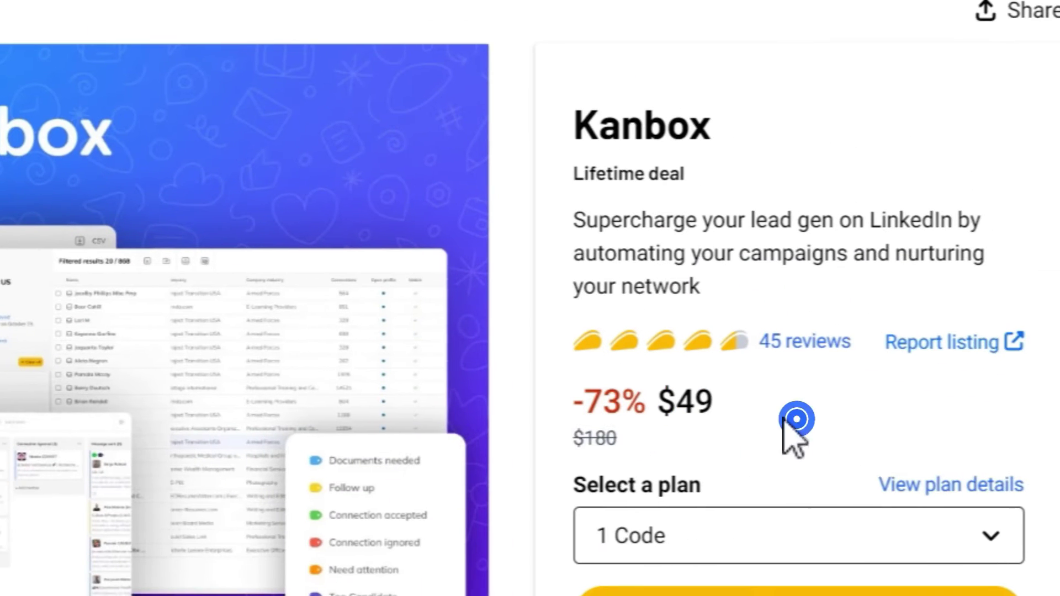
drag(1059, 595, 1059, 583)
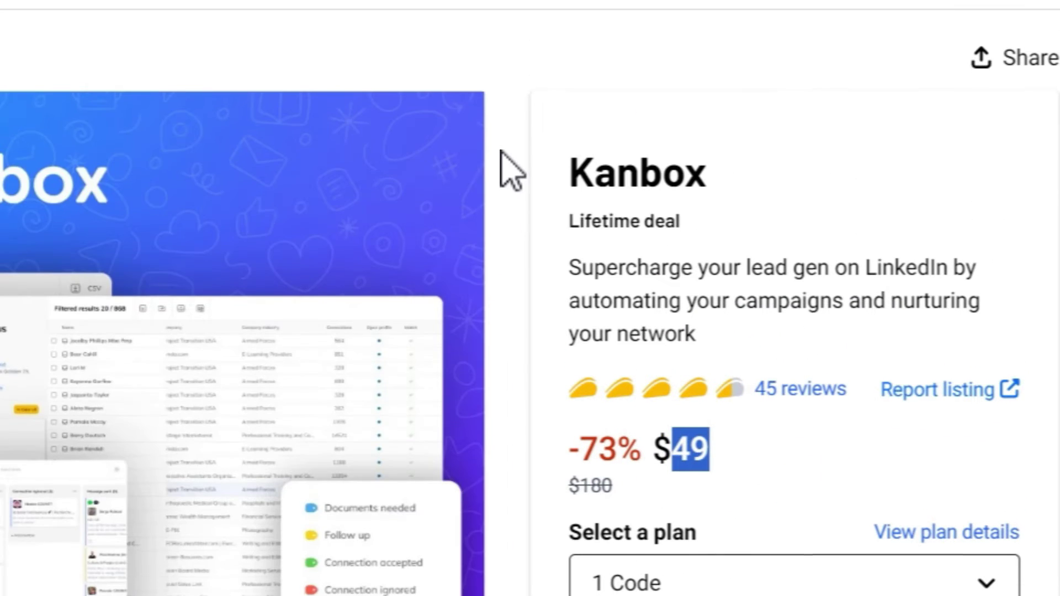
scroll(526, 237, down, 5)
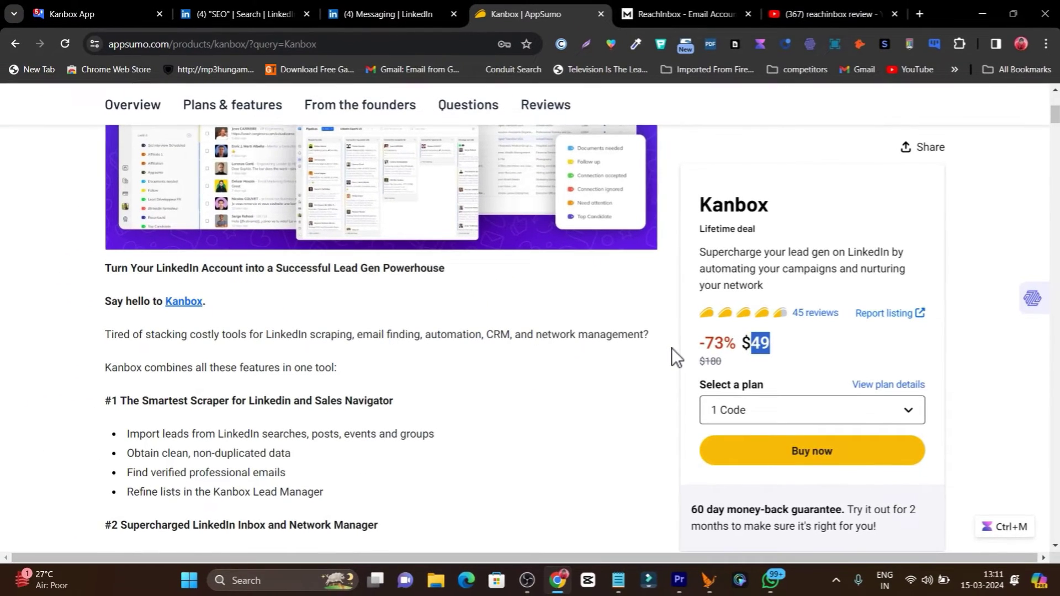
scroll(671, 347, down, 3)
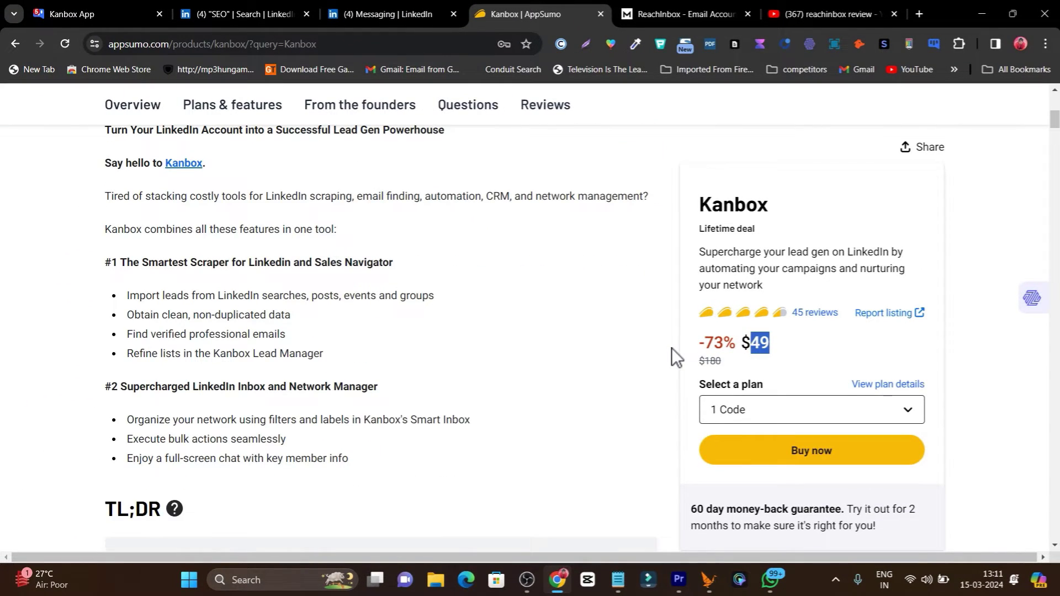
scroll(663, 397, down, 7)
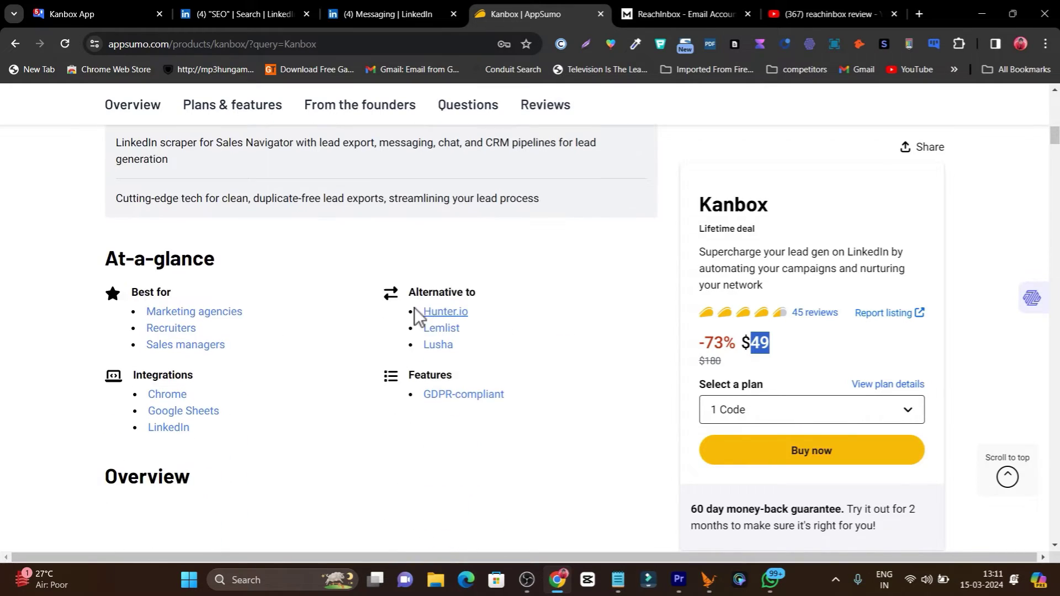
scroll(418, 317, down, 10)
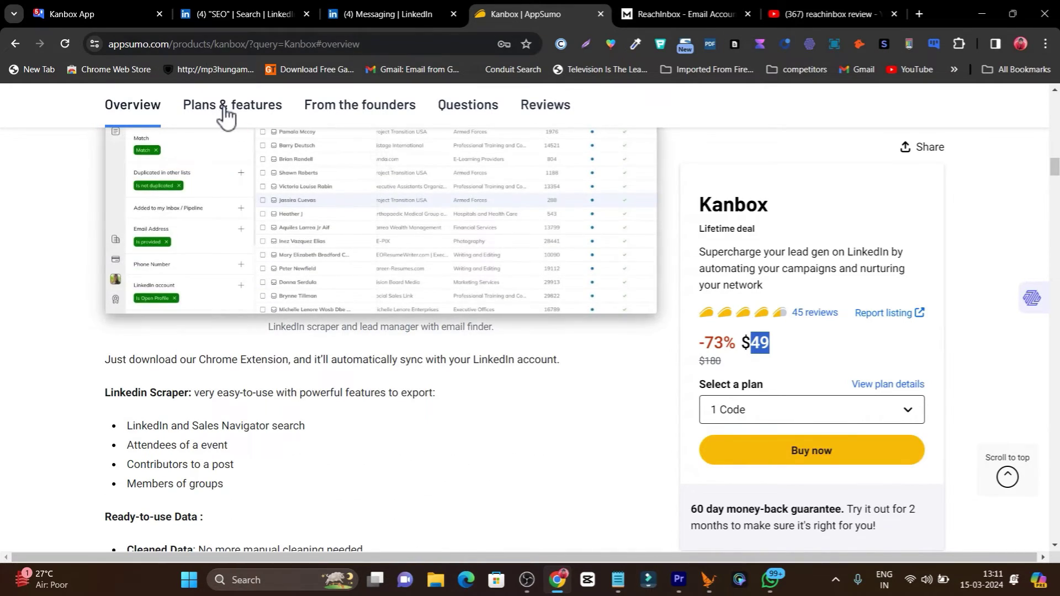
Compare the $49 Plan 1 and $98 Plan 2 cards, highlighting Plan 2's extra export features.
click(225, 107)
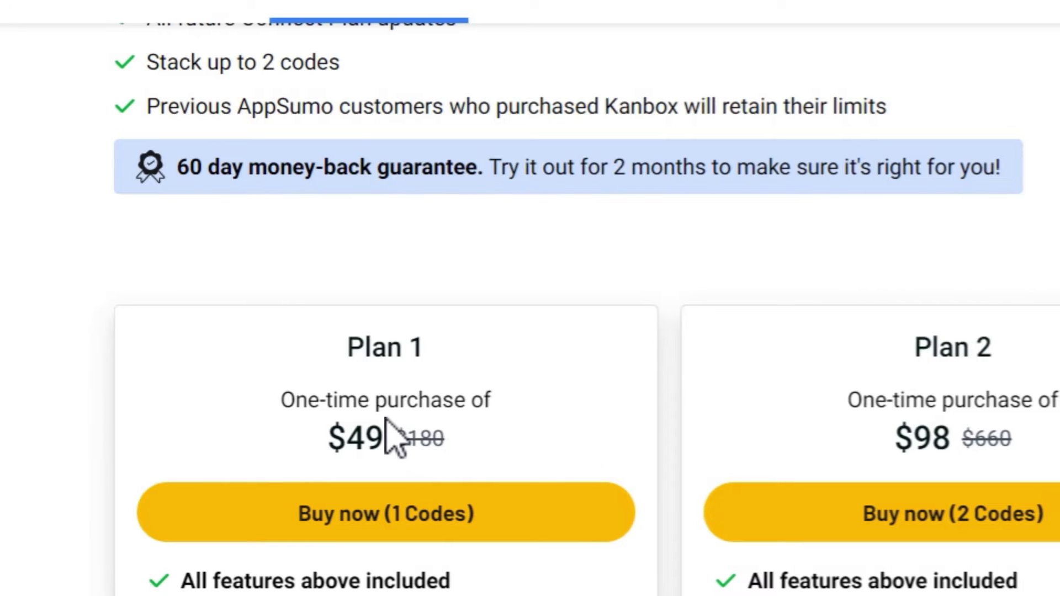
scroll(486, 439, down, 4)
scroll(450, 314, up, 3)
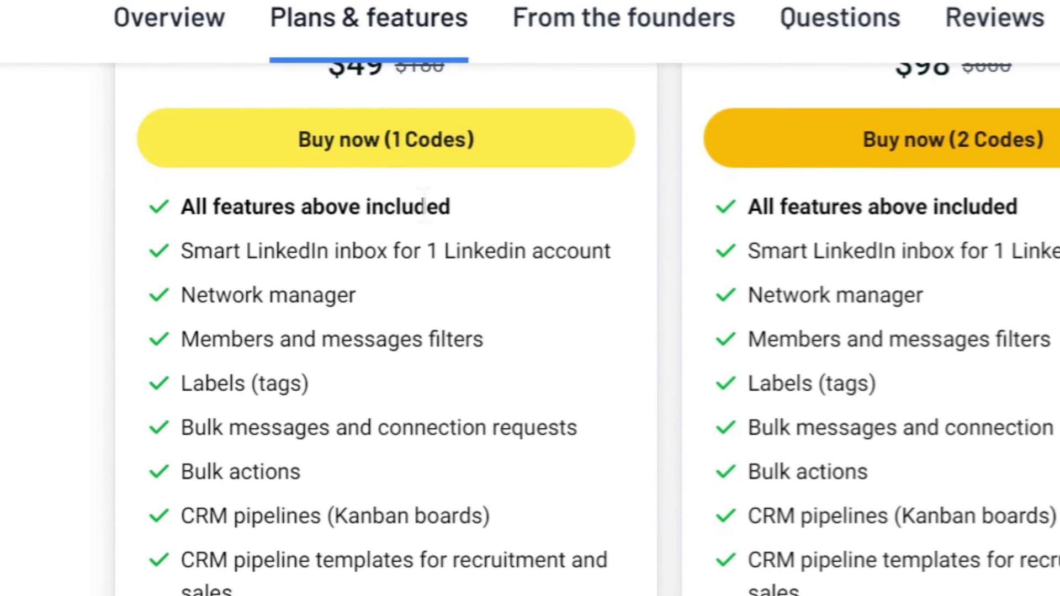
scroll(450, 409, down, 5)
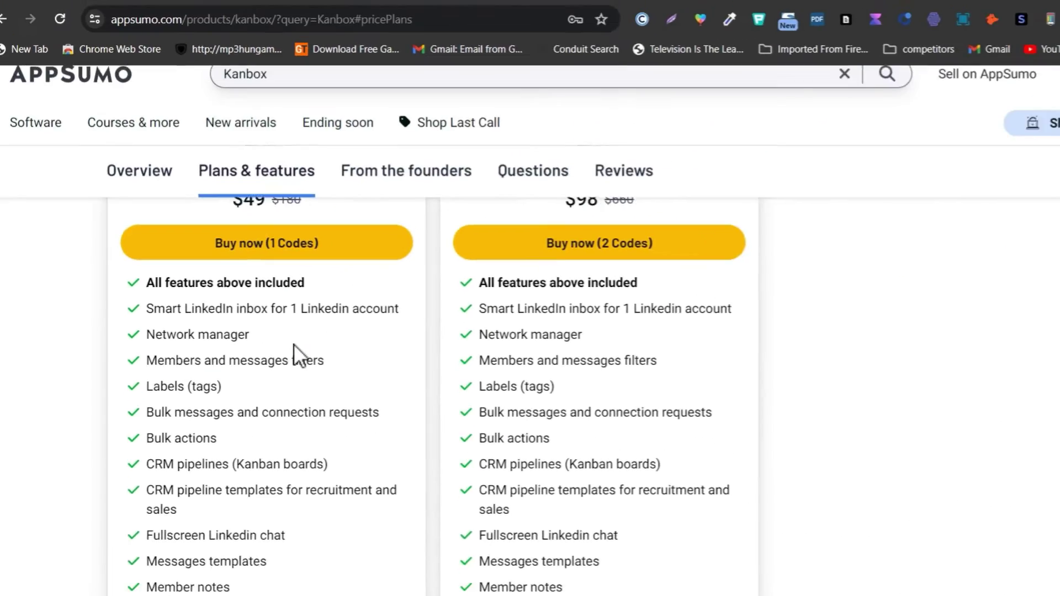
scroll(285, 339, down, 2)
scroll(326, 355, up, 10)
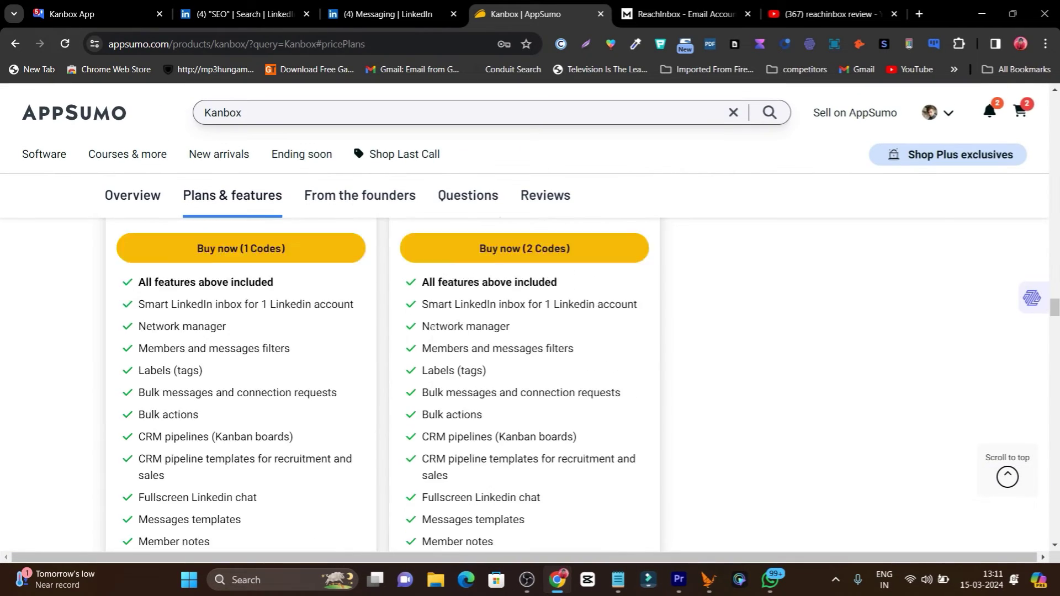
scroll(516, 378, down, 3)
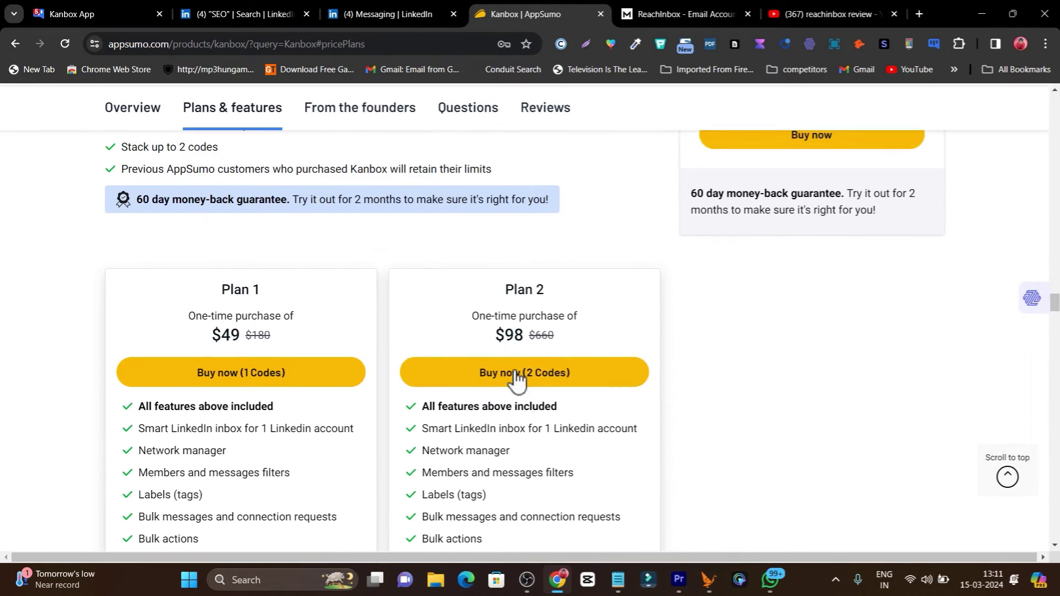
scroll(561, 304, down, 5)
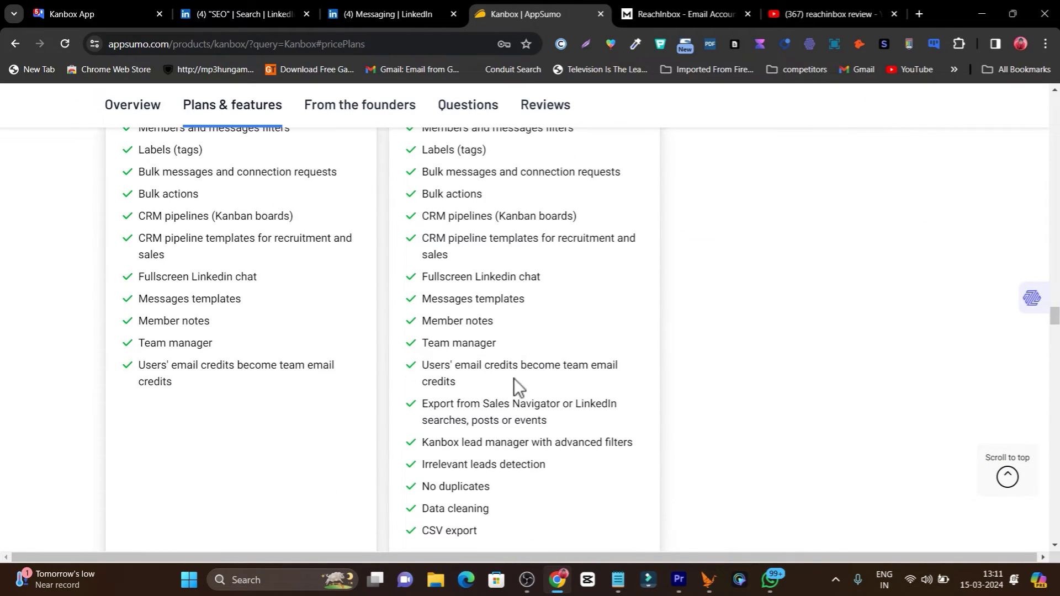
scroll(514, 381, down, 2)
scroll(506, 383, up, 7)
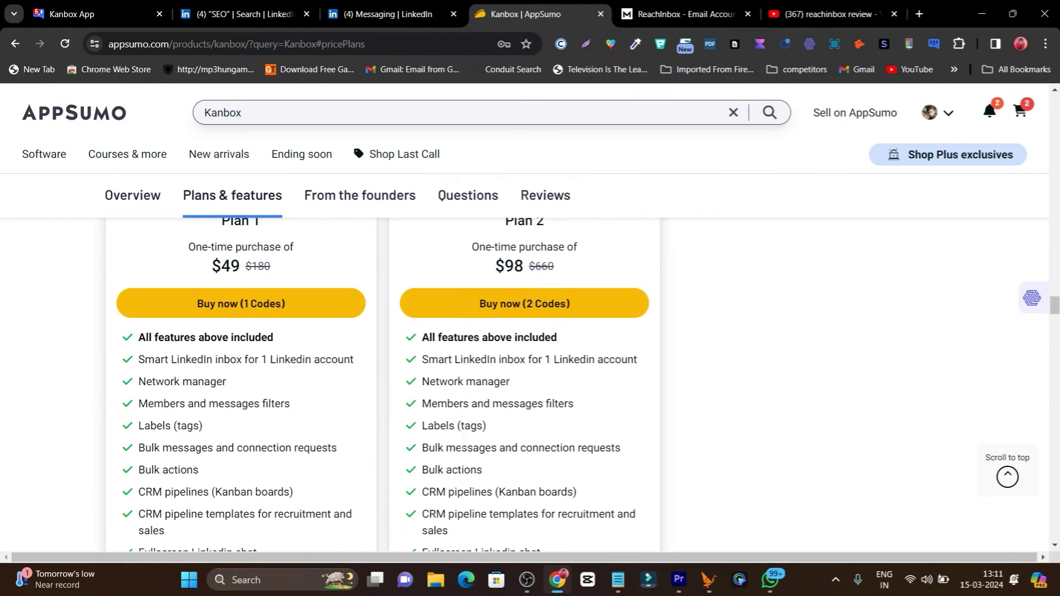
scroll(519, 359, down, 5)
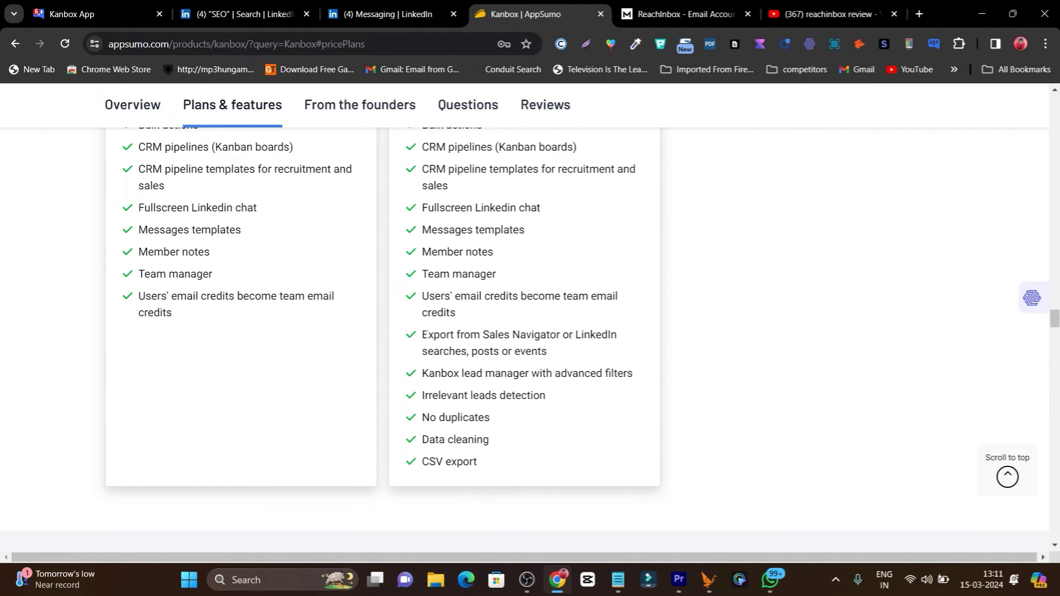
drag(416, 338, 452, 420)
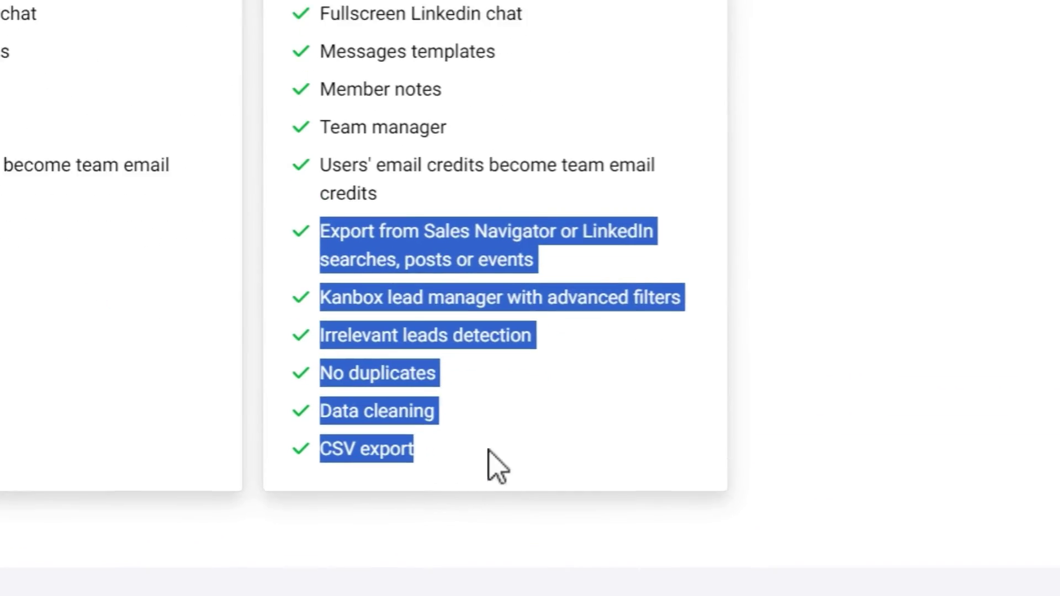
scroll(596, 442, up, 5)
scroll(635, 337, up, 10)
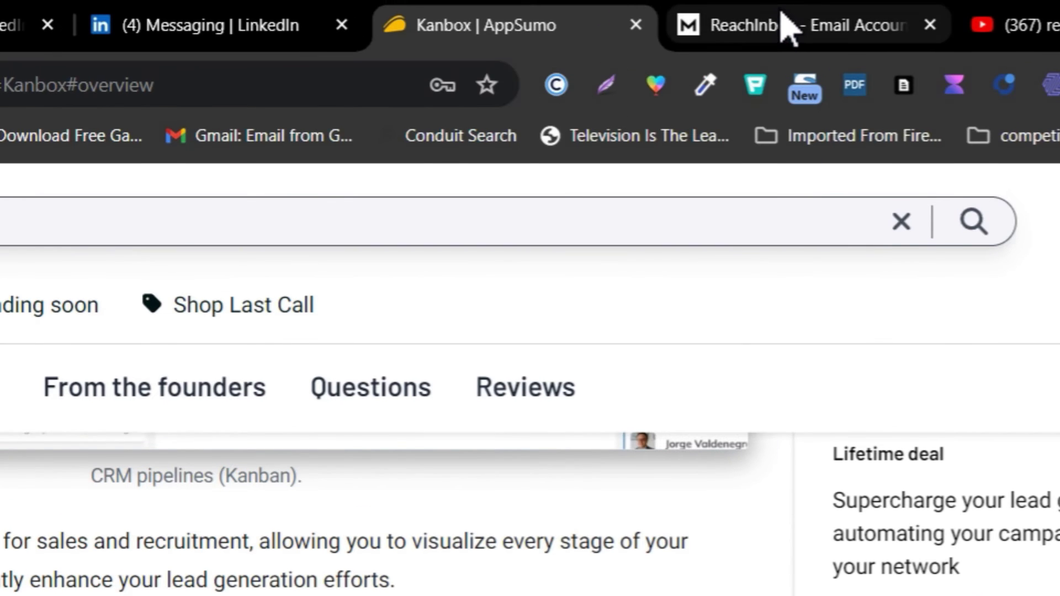
View ReachInbox's Email Accounts page and YouTube's 'reachinbox review' results, then return to Kanbox.
click(783, 26)
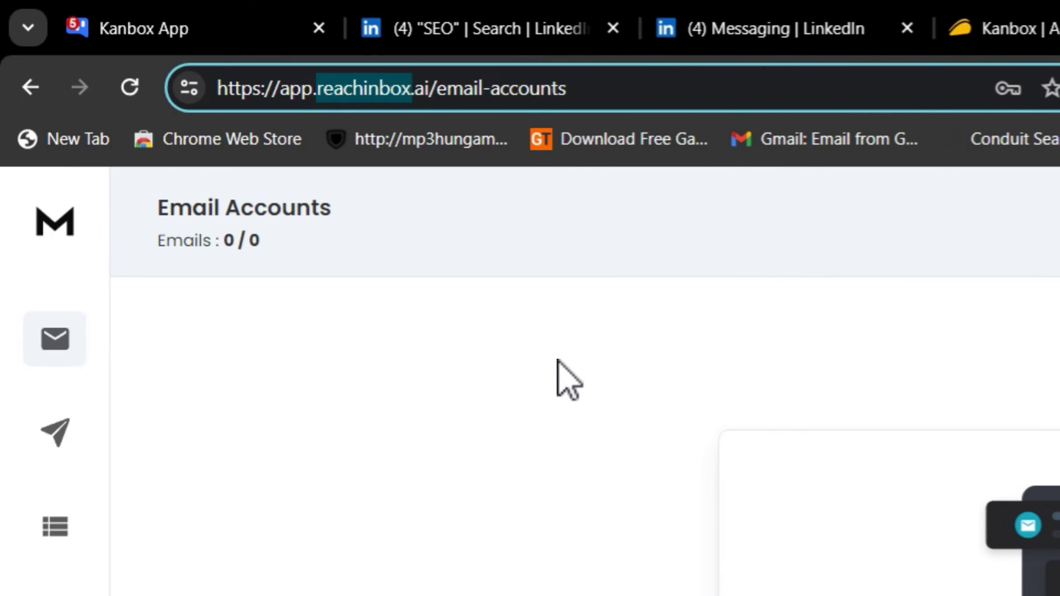
click(805, 17)
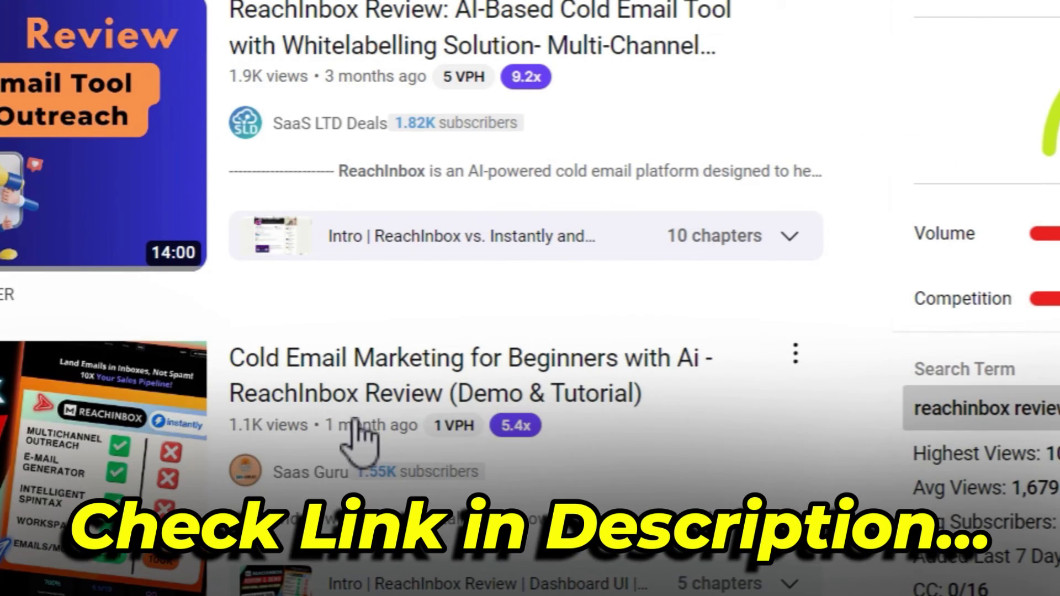
mouse_move(454, 436)
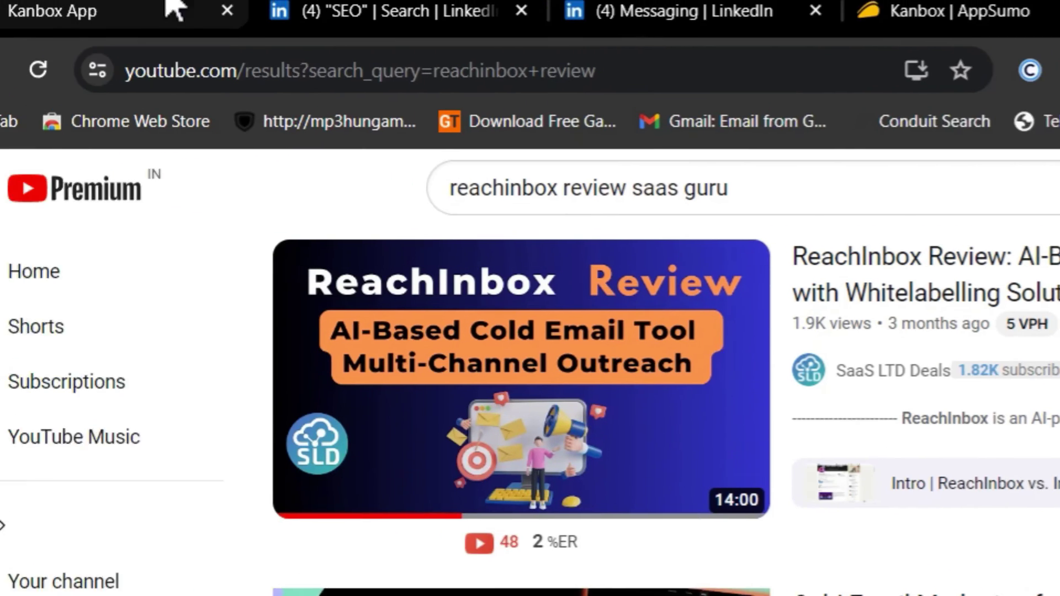
click(128, 10)
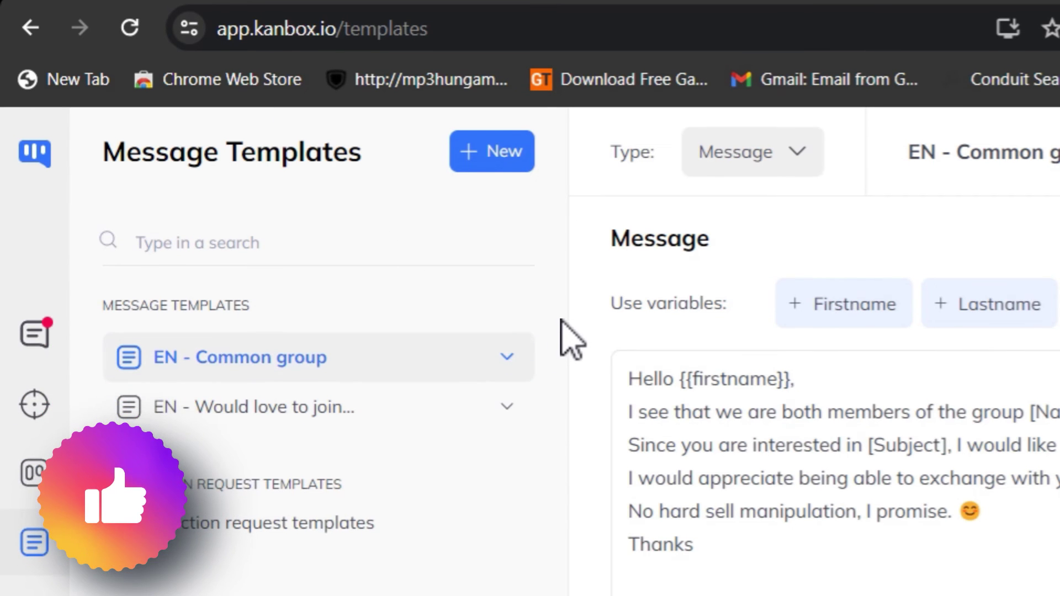
Bring up the Kanbox conversations inbox, with 5 in the inbox and 7 archived.
click(34, 337)
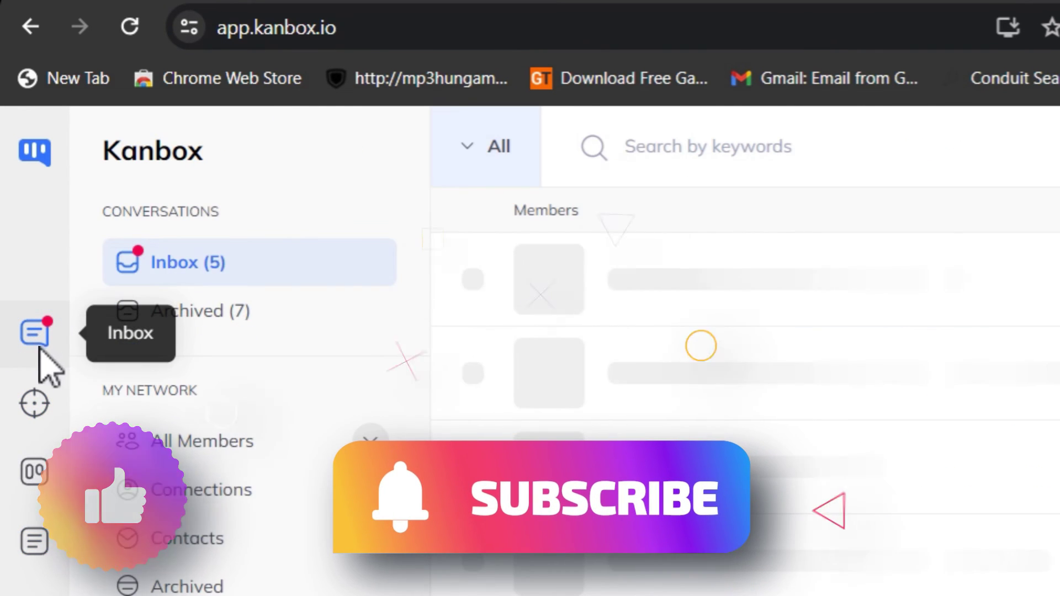